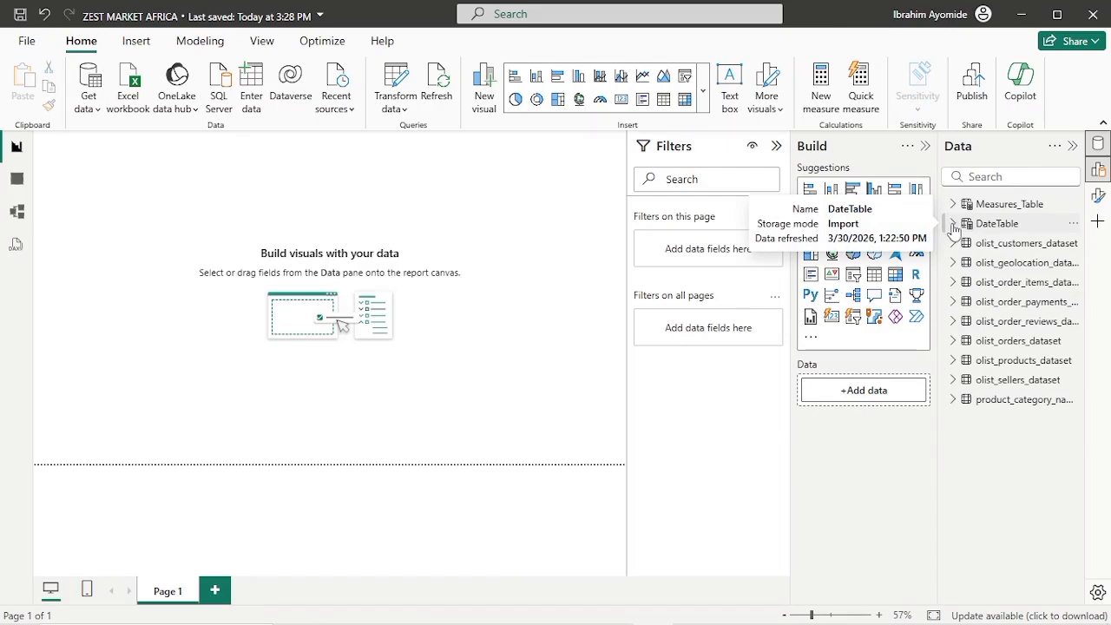
Review the fields of DateTable and the DAX formulas of all the measures in Measures_Table.
{"action": "left_click", "coordinate": [953, 225]}
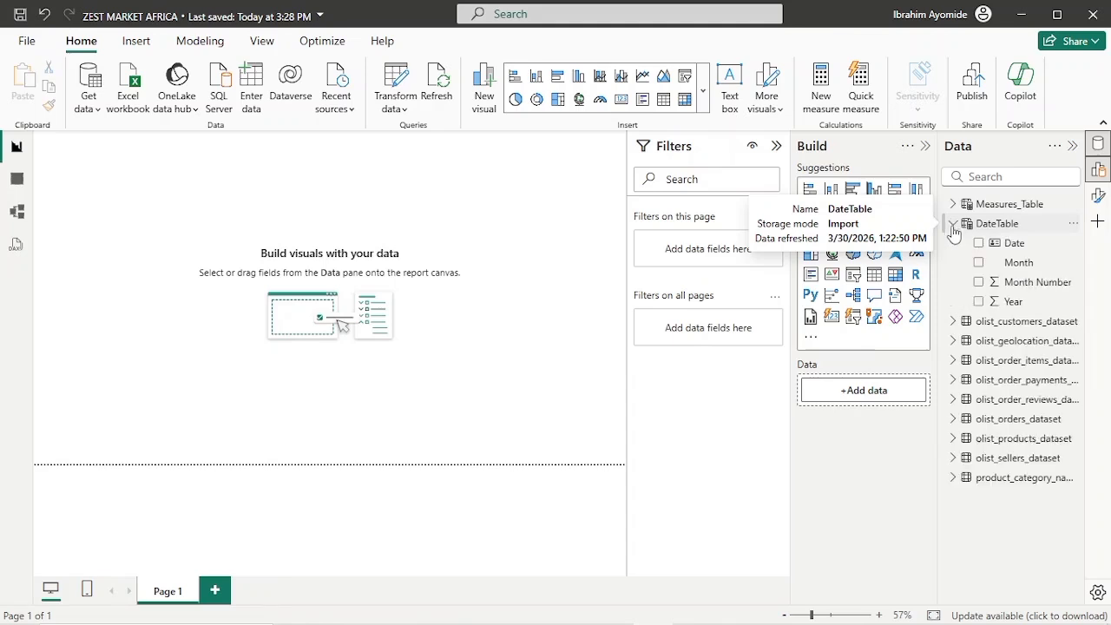
{"action": "left_click", "coordinate": [953, 225]}
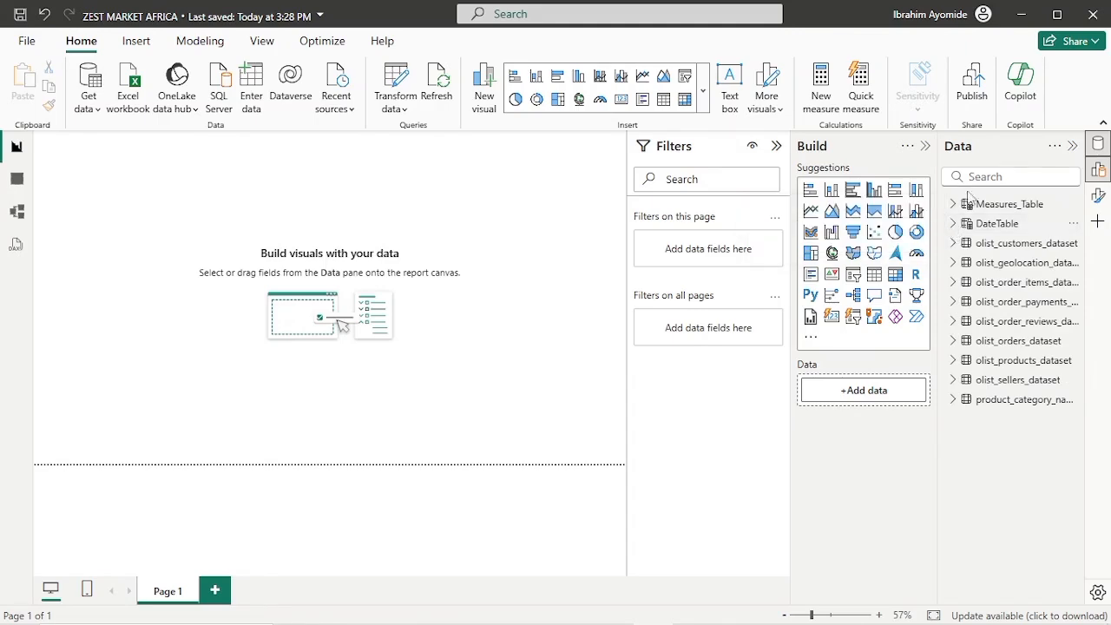
{"action": "left_click", "coordinate": [953, 205]}
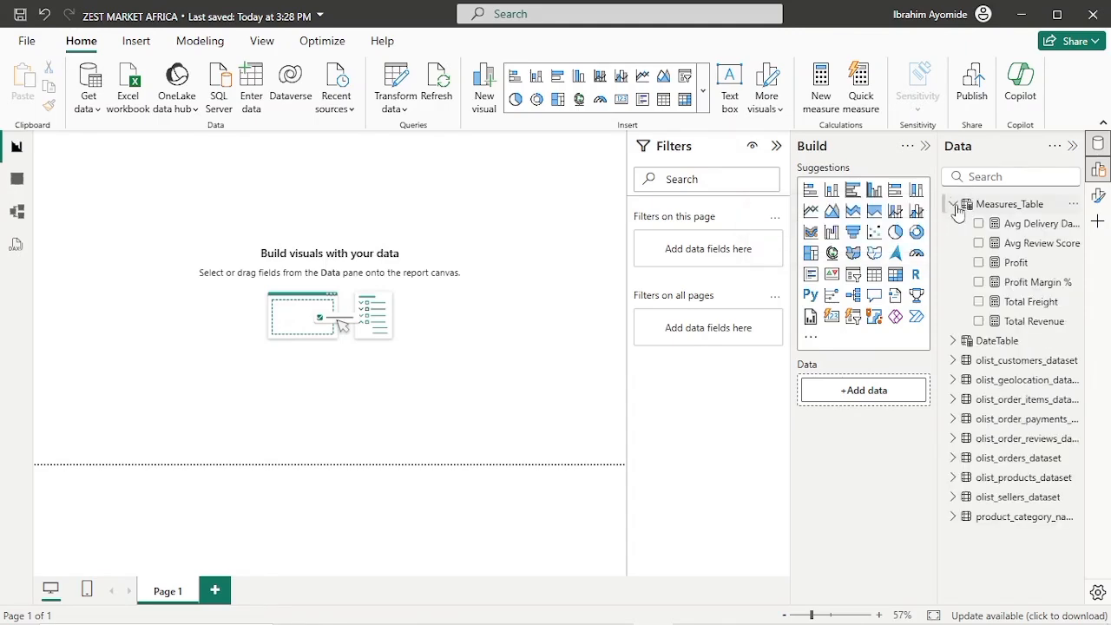
{"action": "left_click", "coordinate": [1036, 224]}
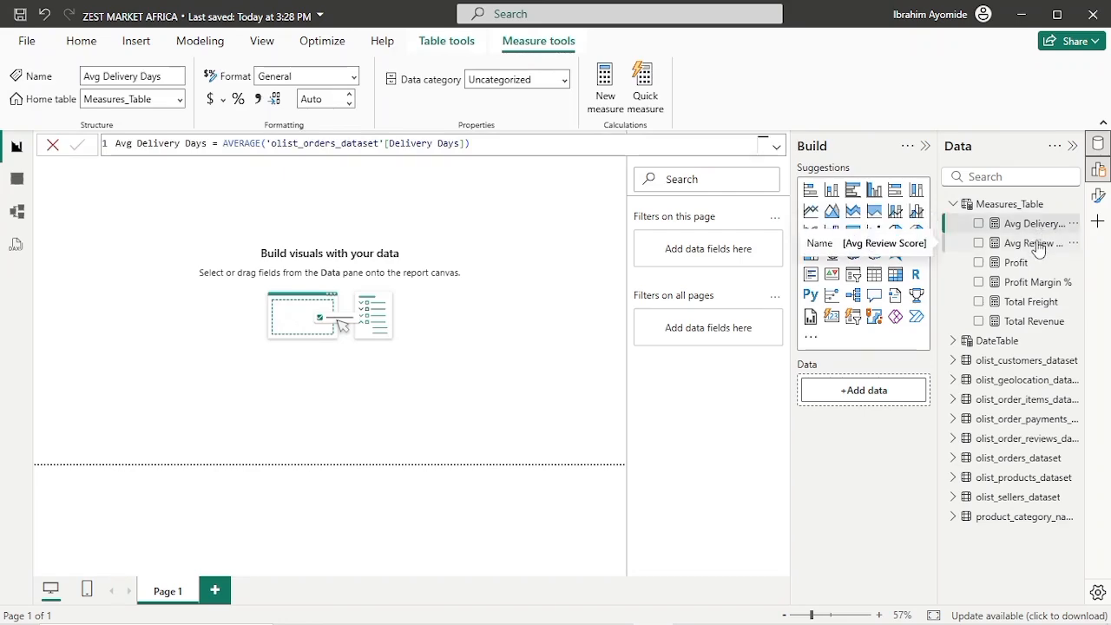
{"action": "left_click", "coordinate": [1035, 243]}
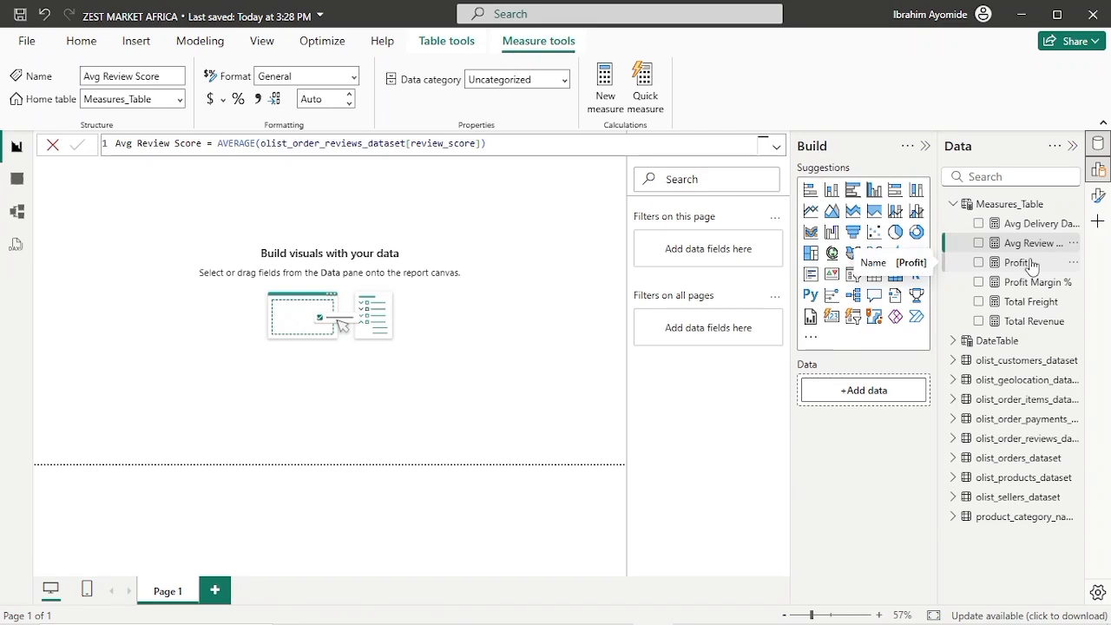
{"action": "left_click", "coordinate": [1019, 262]}
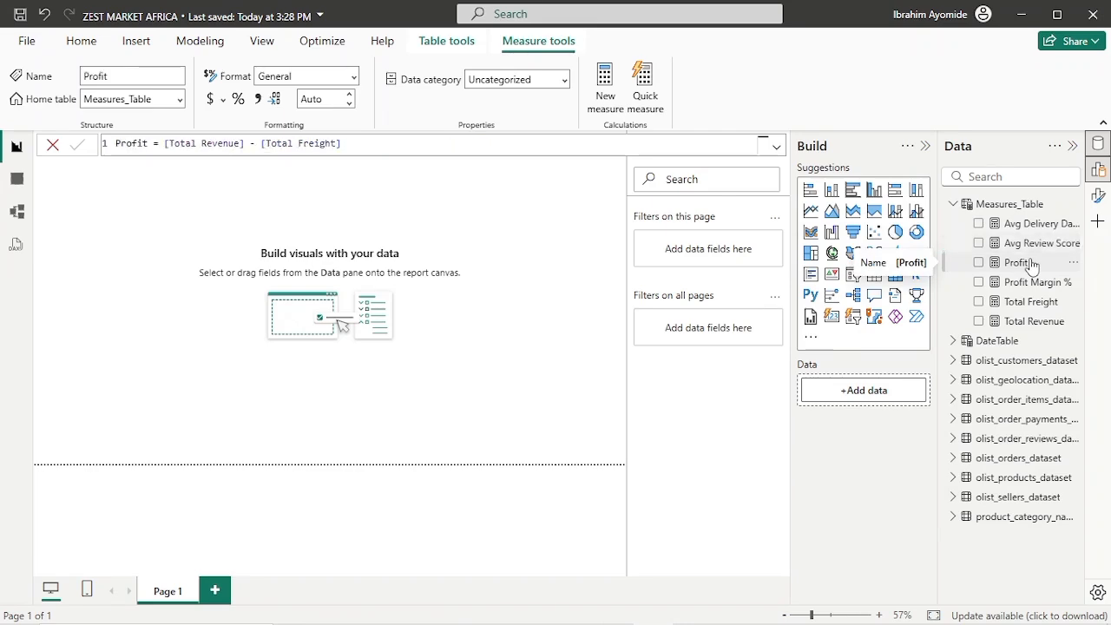
{"action": "left_click", "coordinate": [1029, 287]}
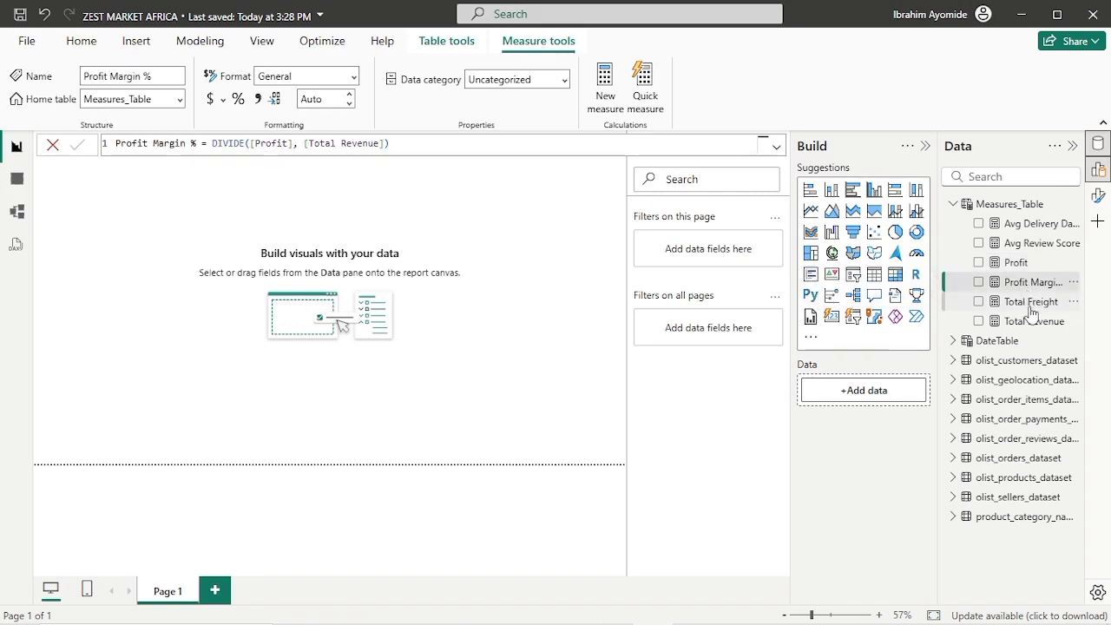
{"action": "left_click", "coordinate": [1030, 304]}
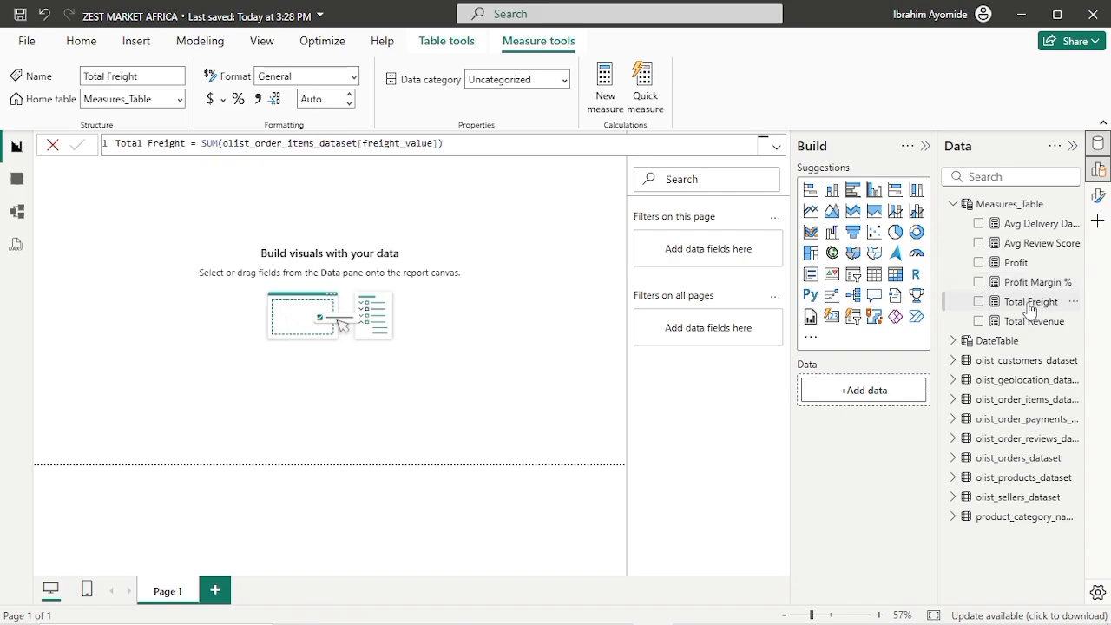
{"action": "left_click", "coordinate": [1029, 327]}
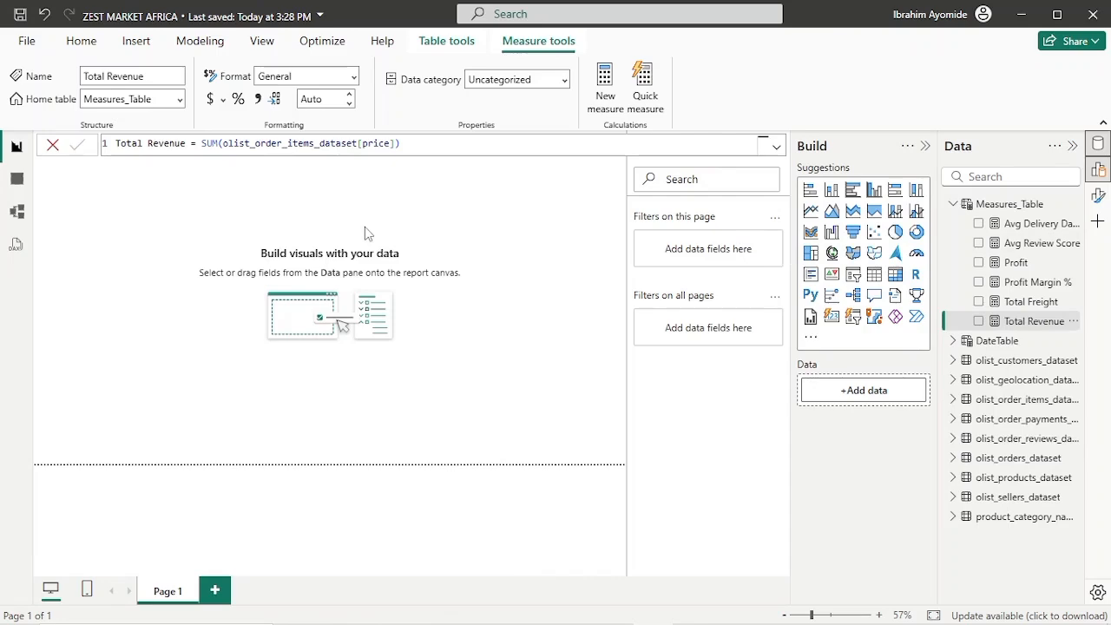
Open the Power Query Editor and examine the column quality statistics across olist_customers_dataset.
{"action": "left_click", "coordinate": [81, 41]}
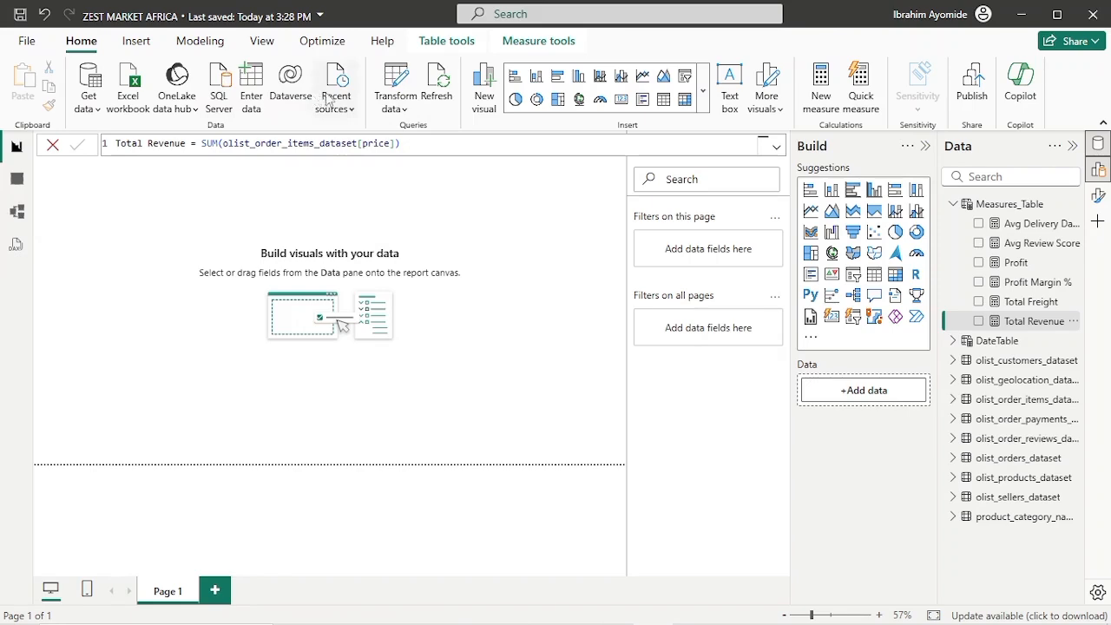
{"action": "left_click", "coordinate": [393, 109]}
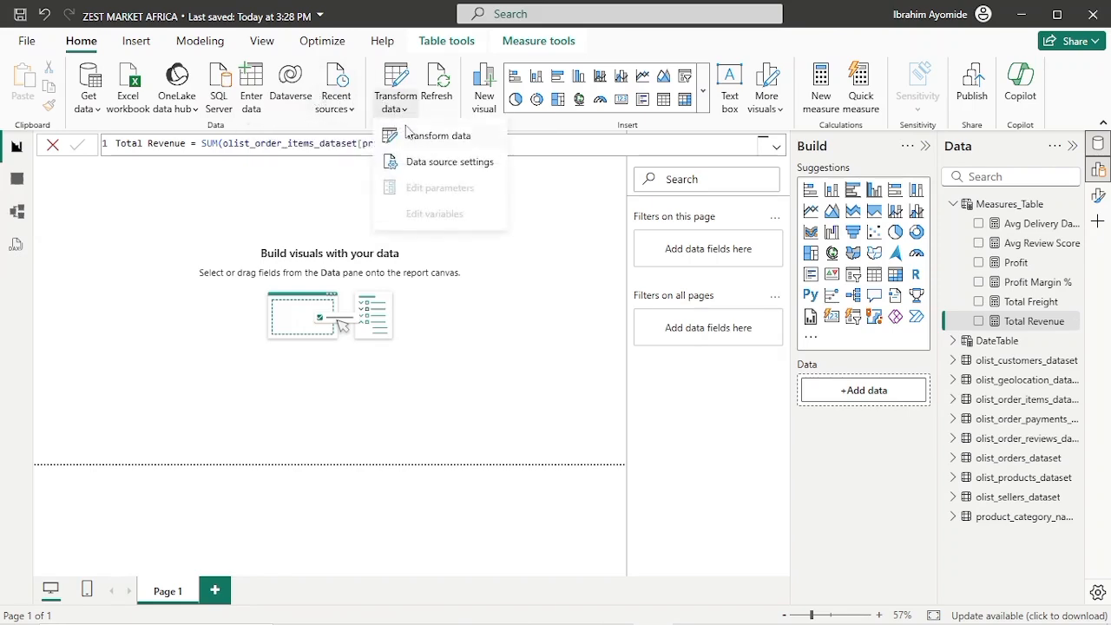
{"action": "left_click", "coordinate": [425, 135]}
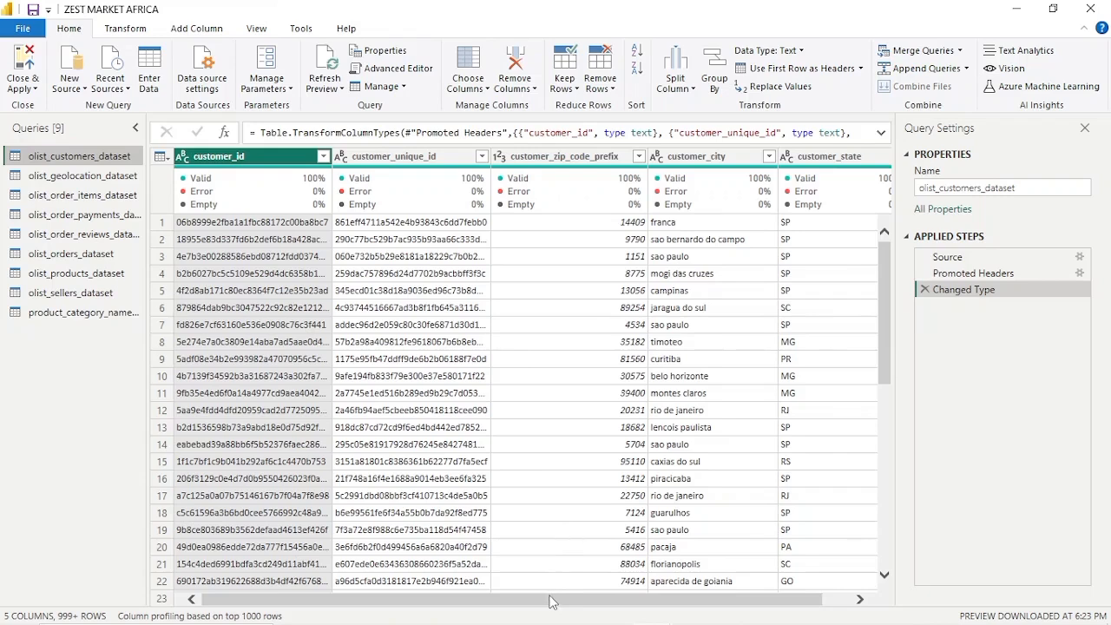
{"action": "left_click_drag", "start_coordinate": [550, 601], "coordinate": [577, 601]}
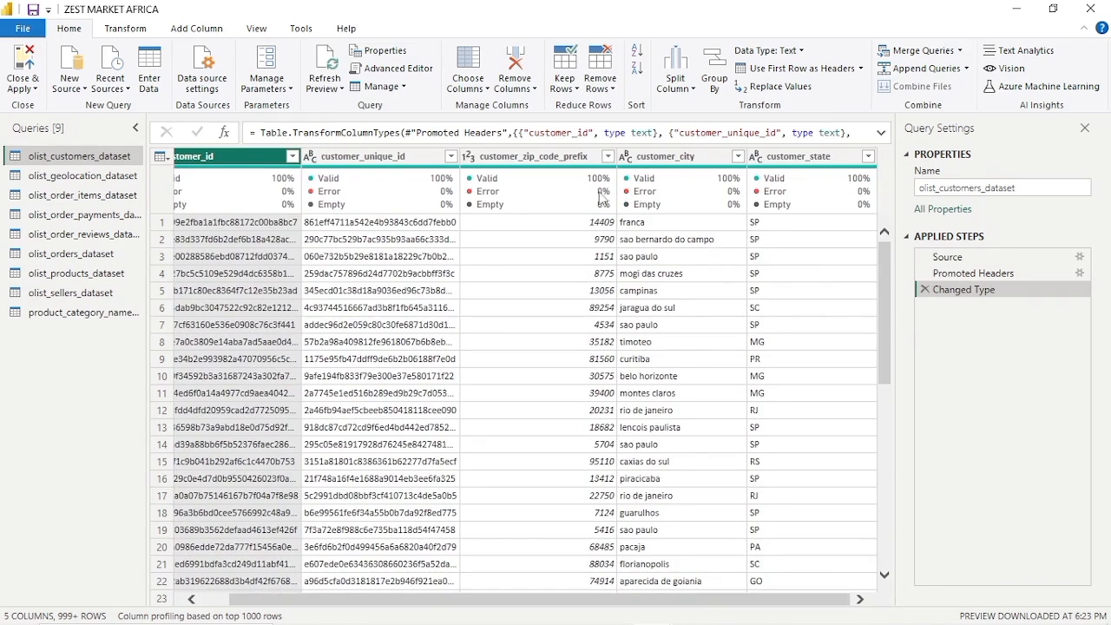
{"action": "mouse_move", "coordinate": [583, 198]}
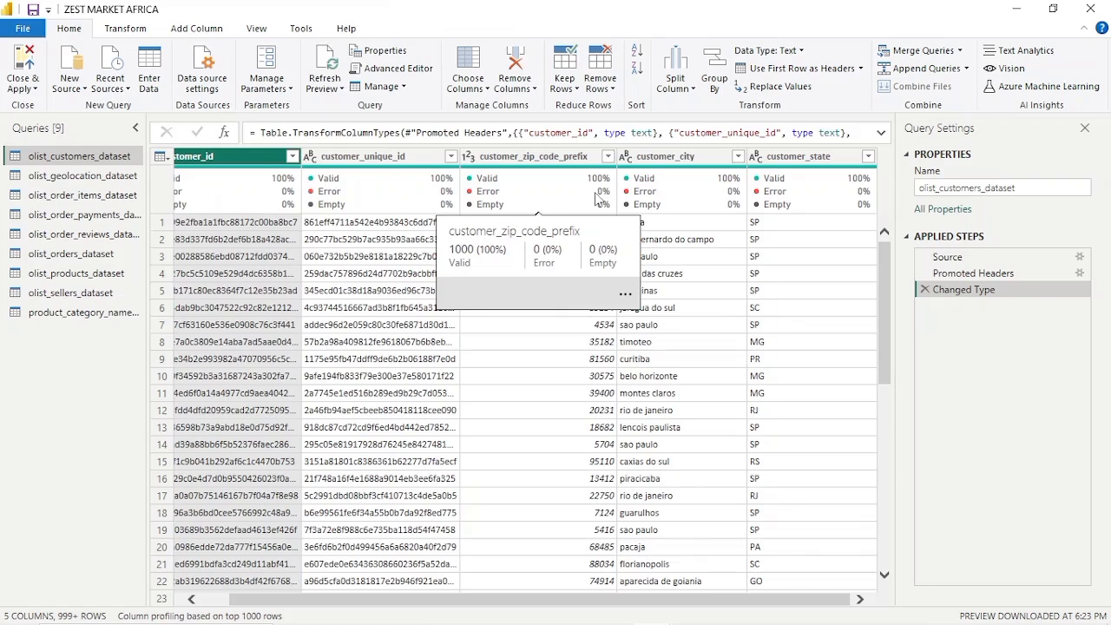
{"action": "left_click", "coordinate": [259, 27]}
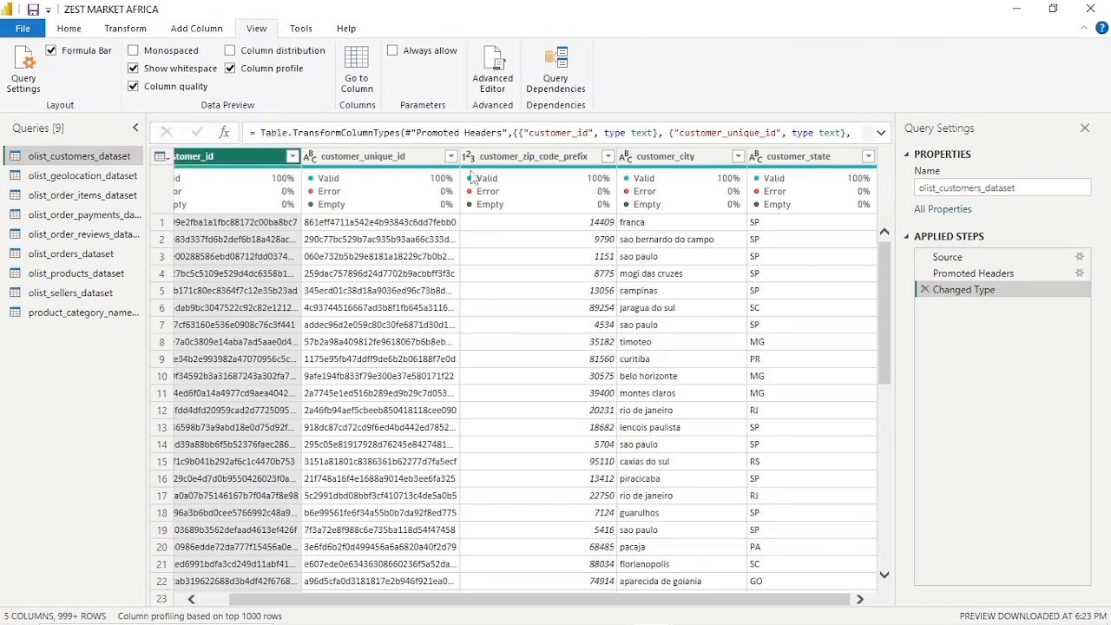
{"action": "mouse_move", "coordinate": [519, 211]}
{"action": "left_click_drag", "start_coordinate": [761, 602], "coordinate": [692, 592]}
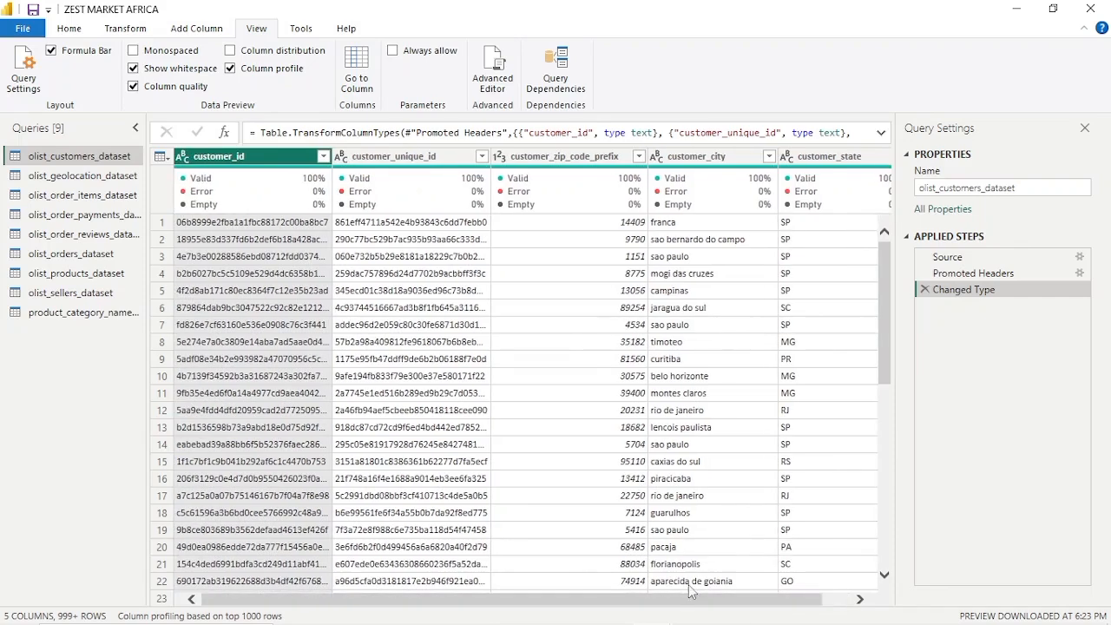
Examine the columns of the order items, order payments, customers and orders queries.
{"action": "left_click", "coordinate": [94, 198]}
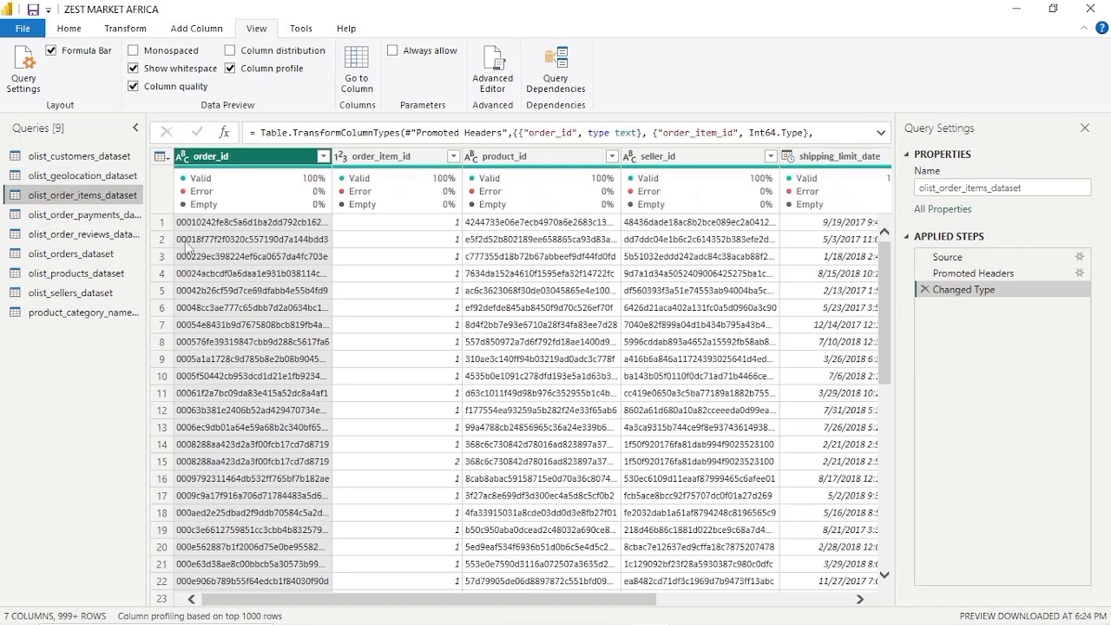
{"action": "left_click", "coordinate": [118, 217]}
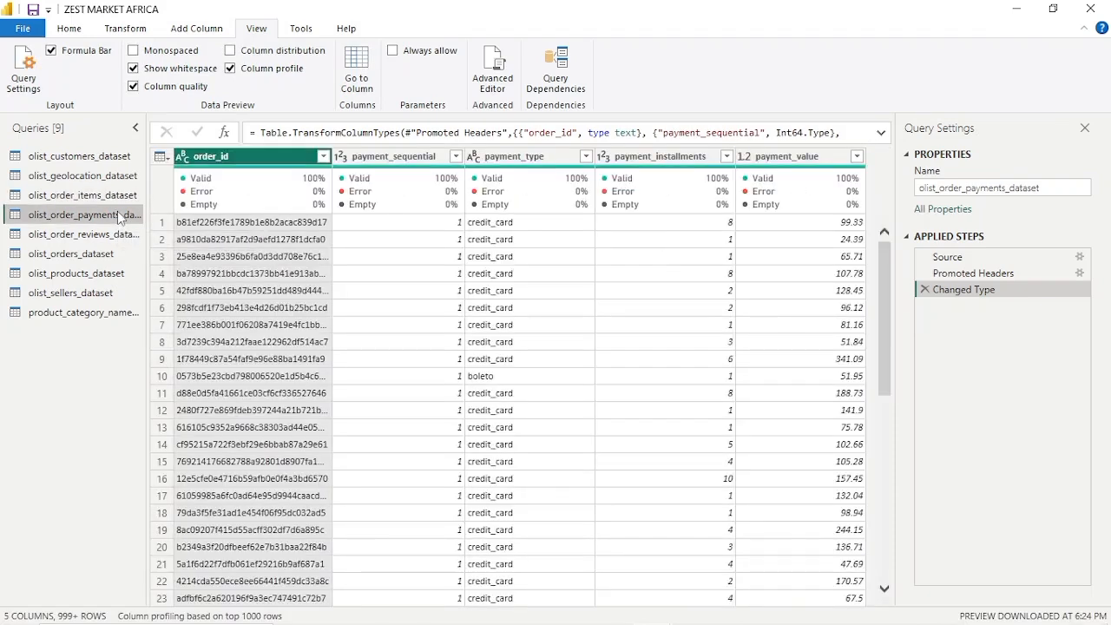
{"action": "left_click", "coordinate": [102, 157]}
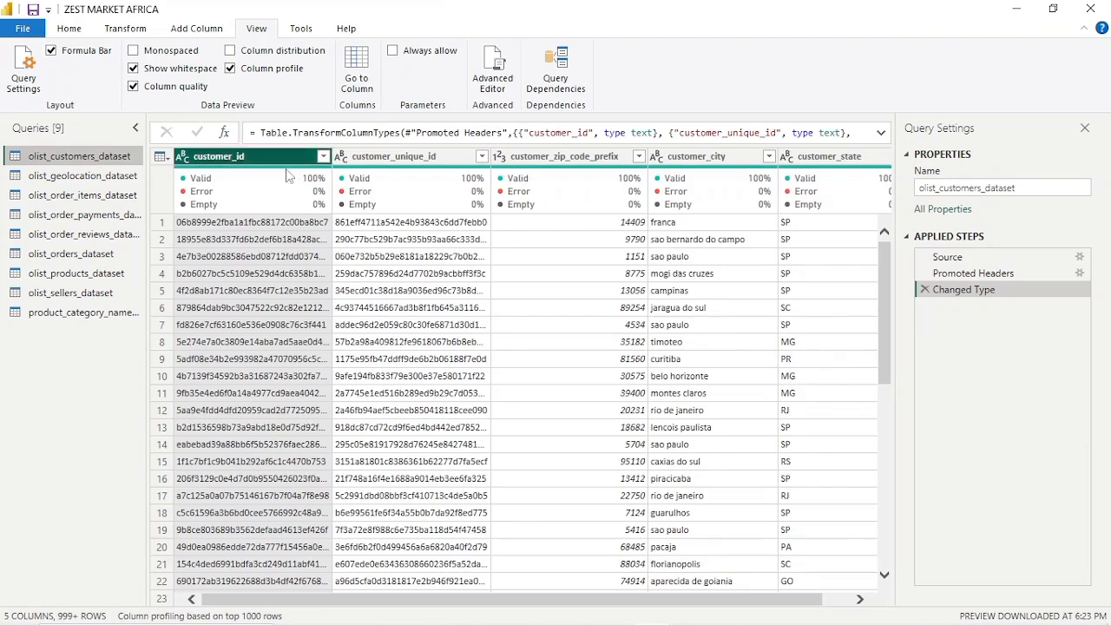
{"action": "left_click", "coordinate": [81, 254]}
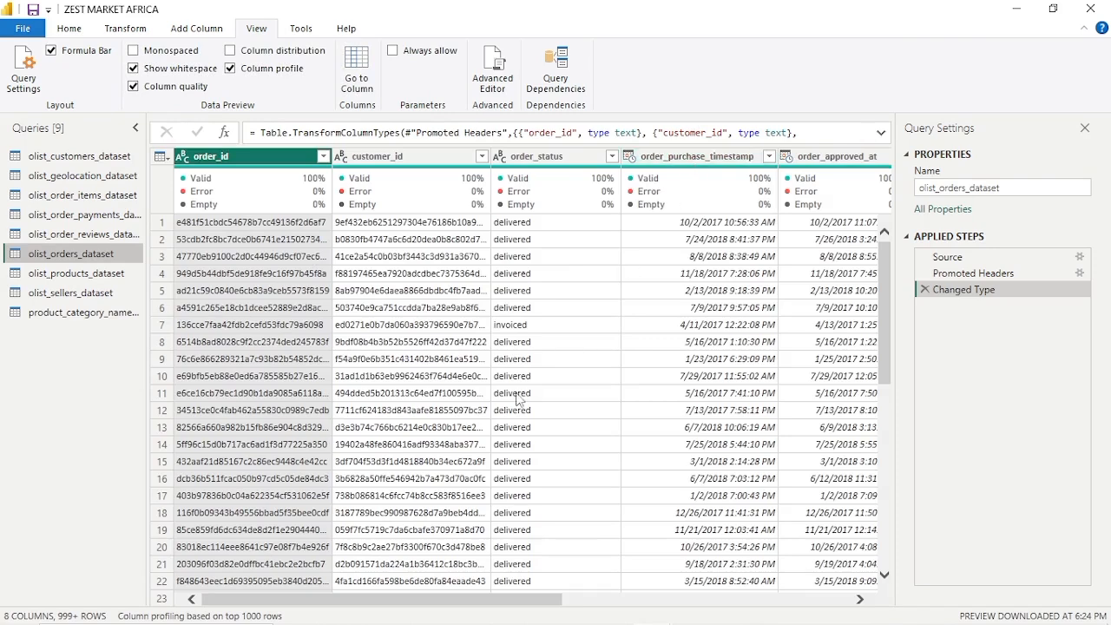
{"action": "left_click_drag", "start_coordinate": [494, 599], "coordinate": [571, 609]}
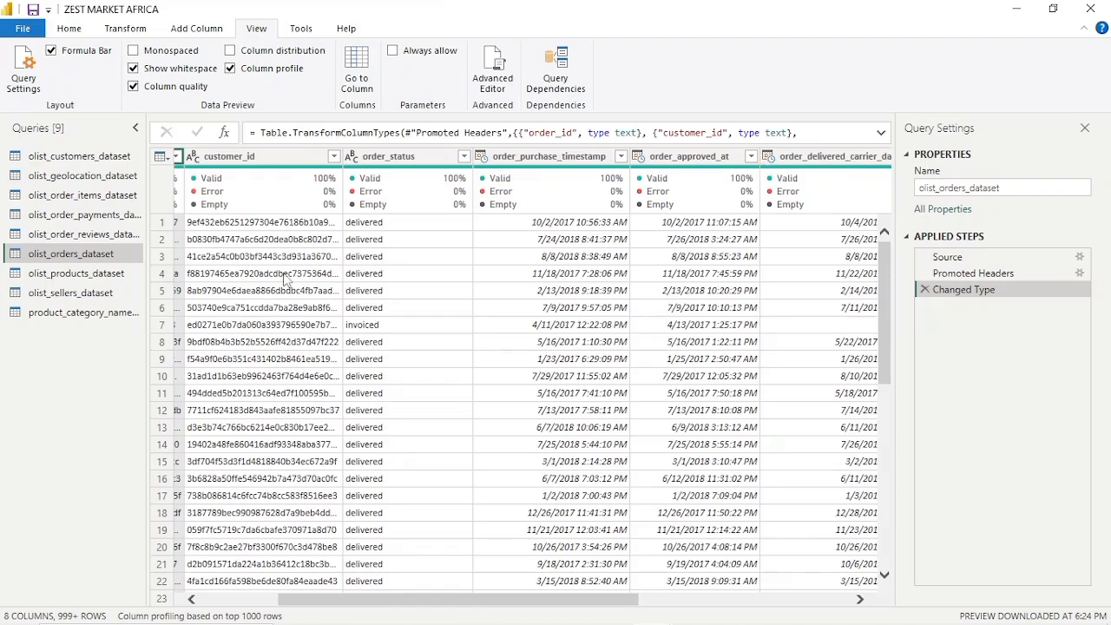
Inspect the remaining columns of olist_products_dataset and the price and freight_value columns of olist_order_items_dataset.
{"action": "left_click", "coordinate": [111, 279]}
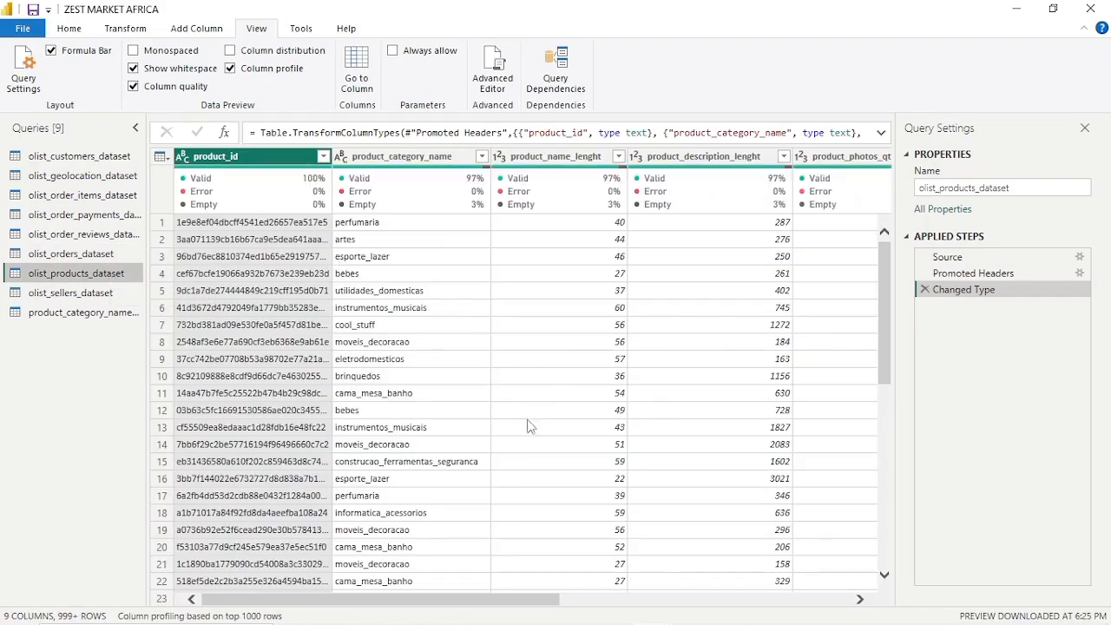
{"action": "left_click_drag", "start_coordinate": [479, 599], "coordinate": [760, 608]}
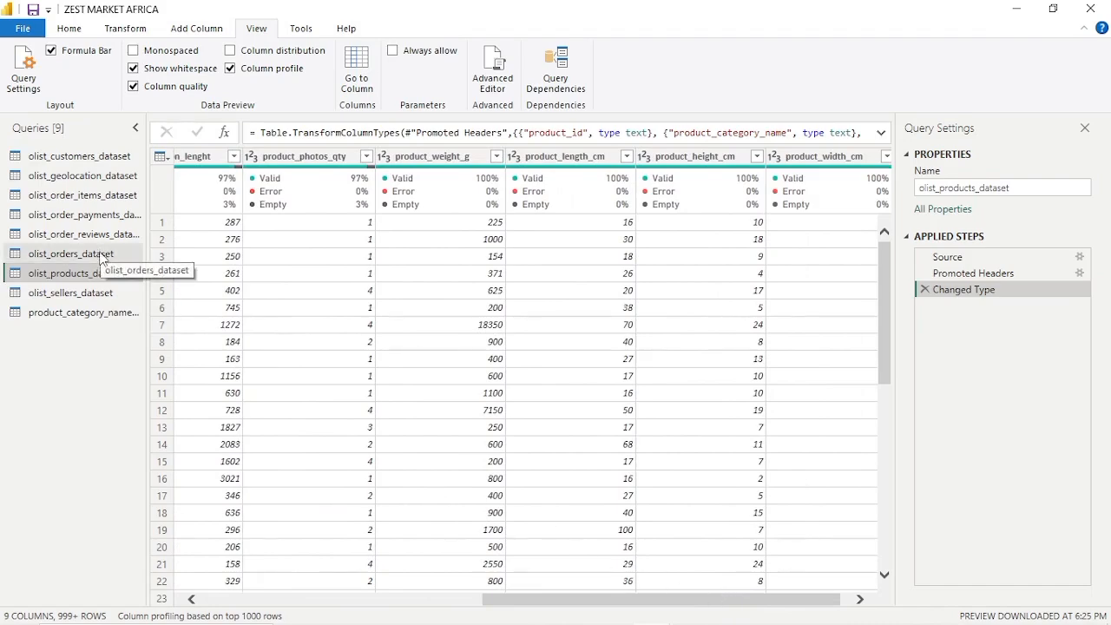
{"action": "left_click", "coordinate": [87, 195]}
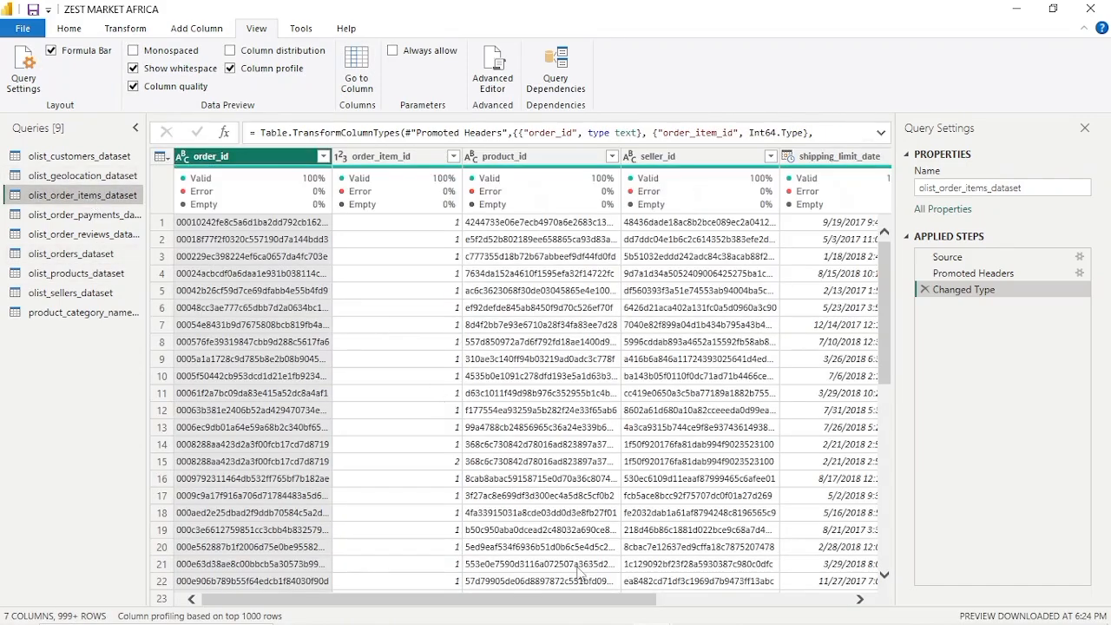
{"action": "left_click_drag", "start_coordinate": [556, 605], "coordinate": [766, 598]}
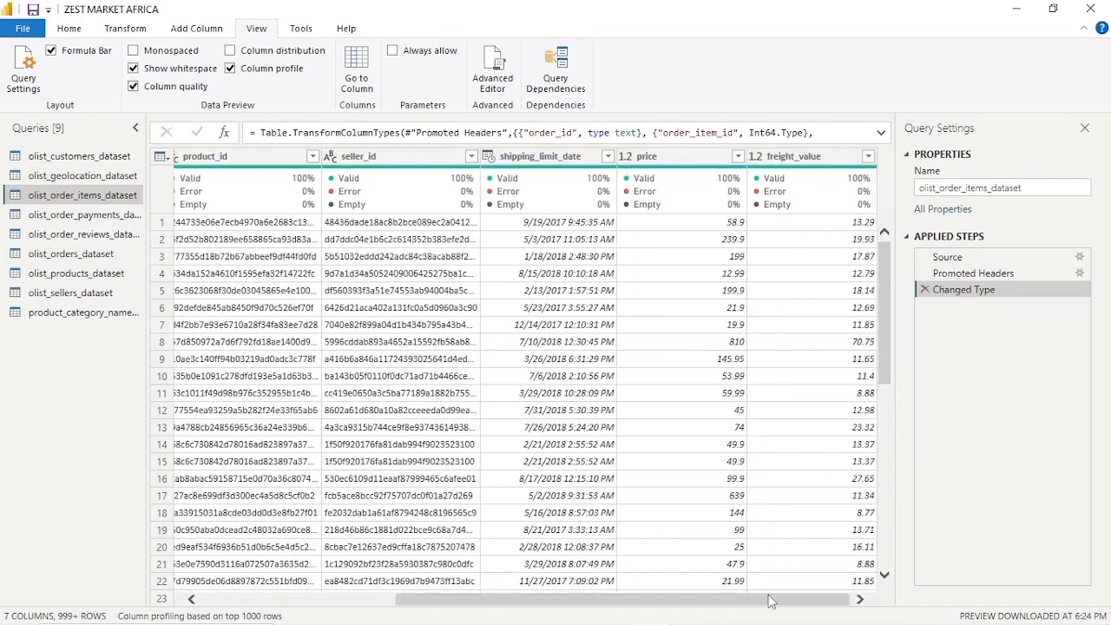
{"action": "mouse_move", "coordinate": [675, 188]}
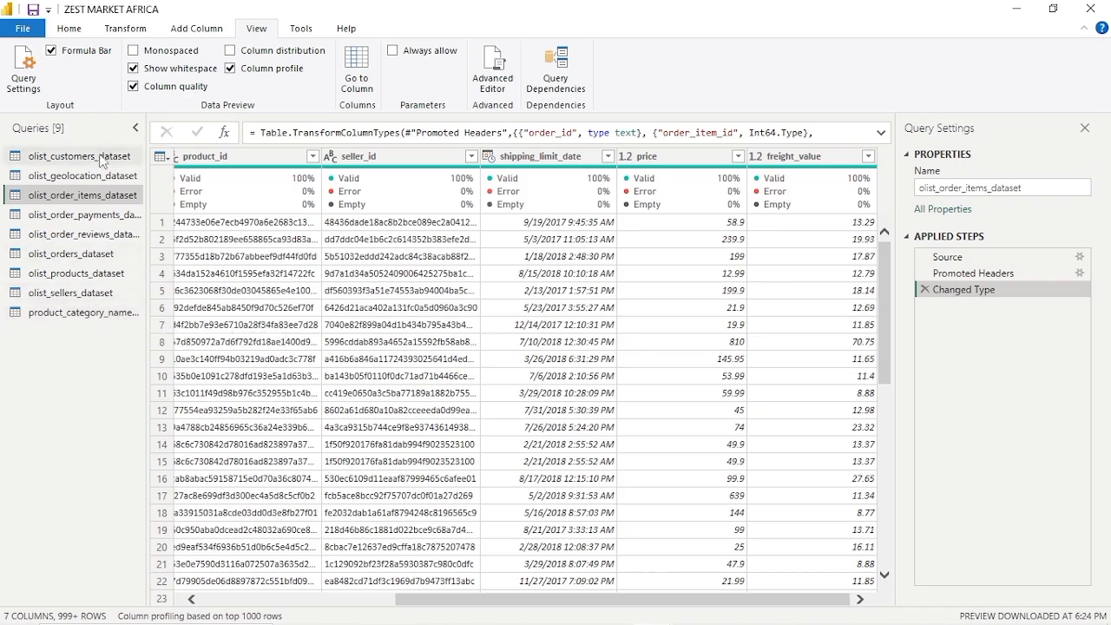
Examine the review rows in olist_order_reviews_dataset and the city and state columns in olist_customers_dataset.
{"action": "left_click", "coordinate": [87, 234]}
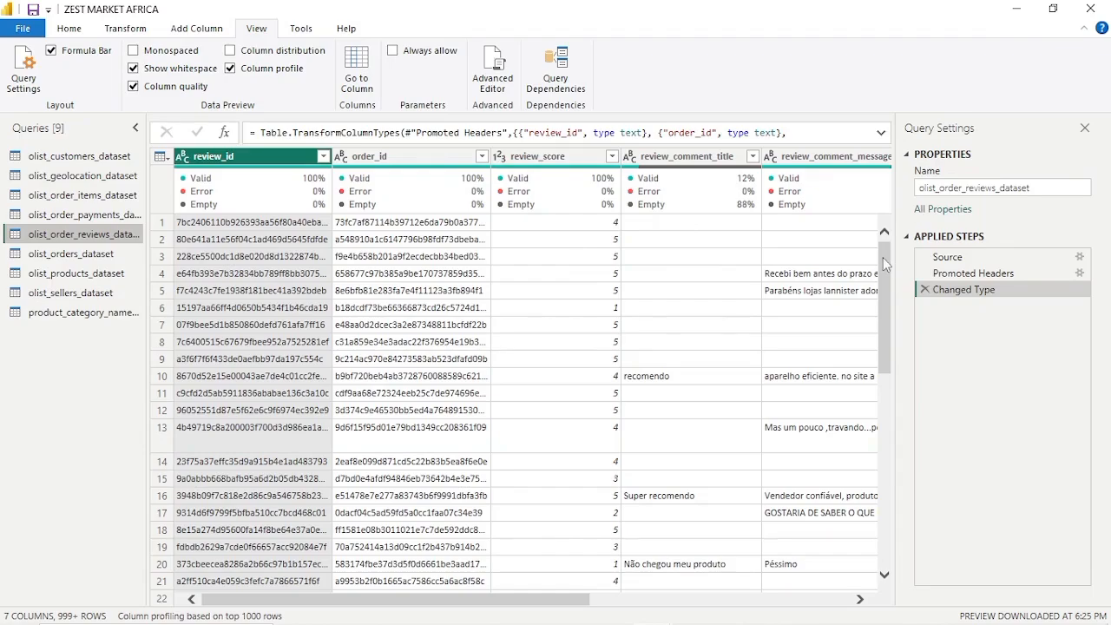
{"action": "left_click_drag", "start_coordinate": [882, 257], "coordinate": [882, 570]}
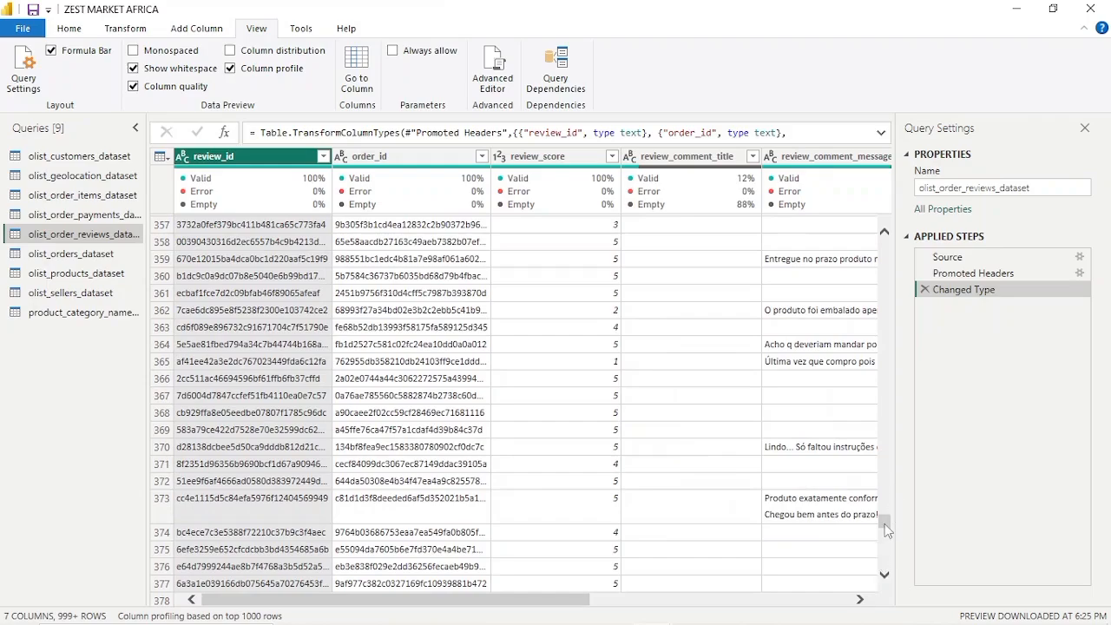
{"action": "left_click_drag", "start_coordinate": [885, 529], "coordinate": [886, 560]}
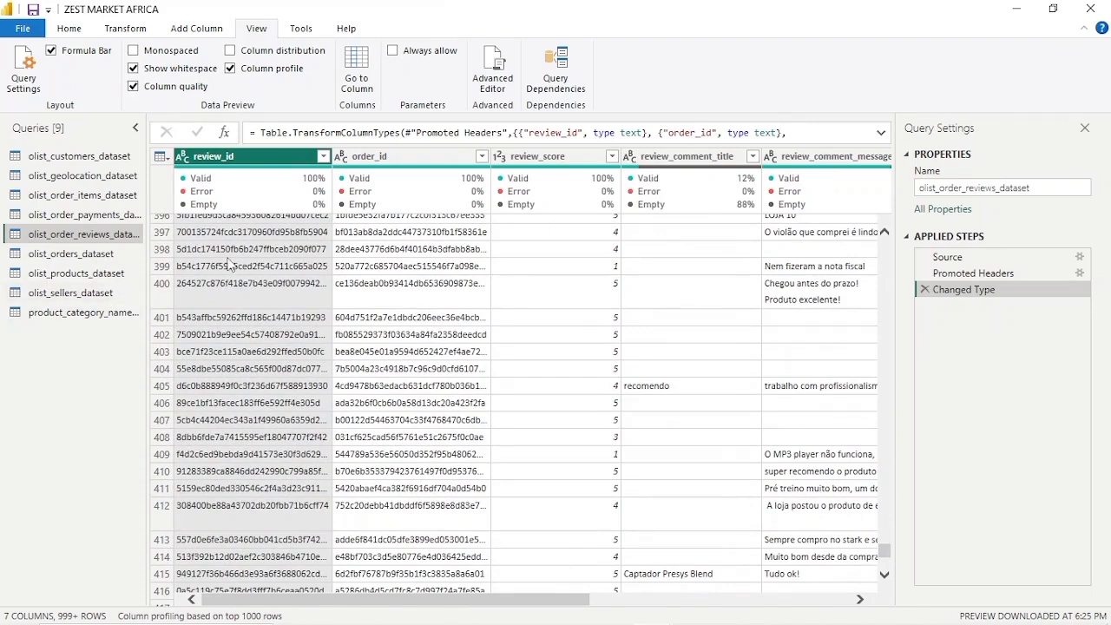
{"action": "left_click", "coordinate": [95, 162]}
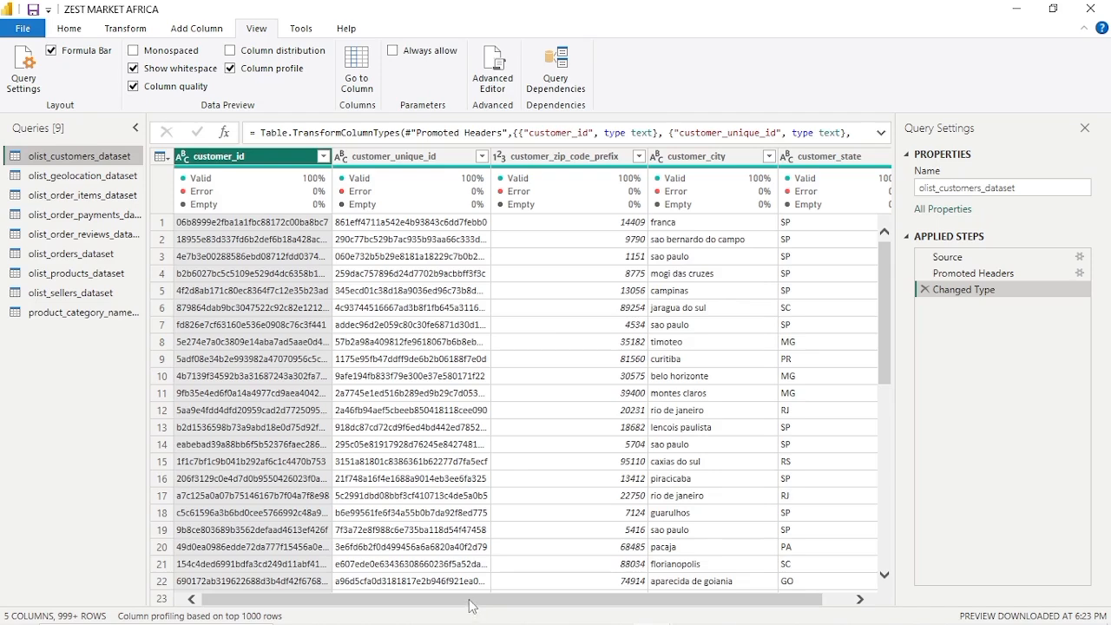
{"action": "scroll", "coordinate": [473, 603], "scroll_direction": "right", "scroll_amount": 2}
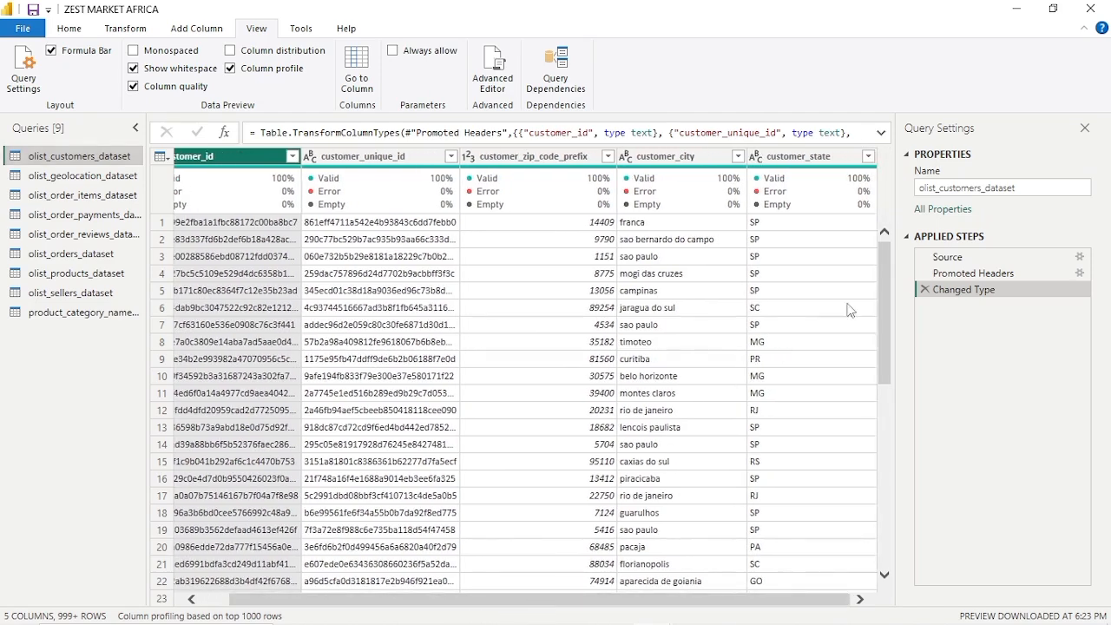
Close and apply the Power Query Editor, then inspect the customer_id relationship between olist_orders_dataset and olist_customers_dataset in the model view.
{"action": "left_click", "coordinate": [69, 30]}
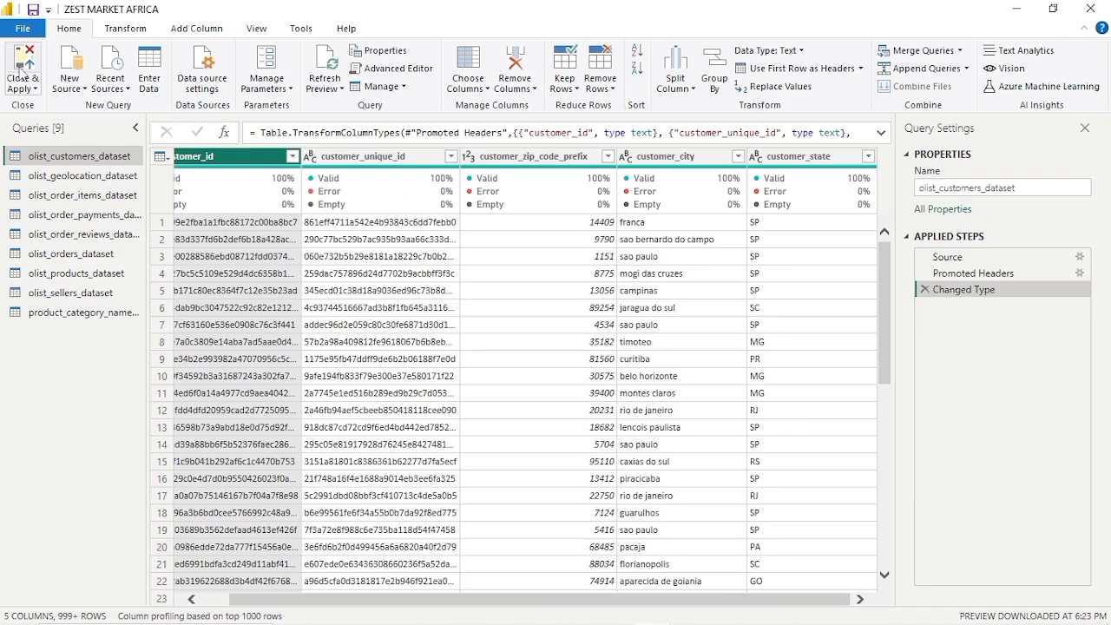
{"action": "left_click", "coordinate": [21, 69]}
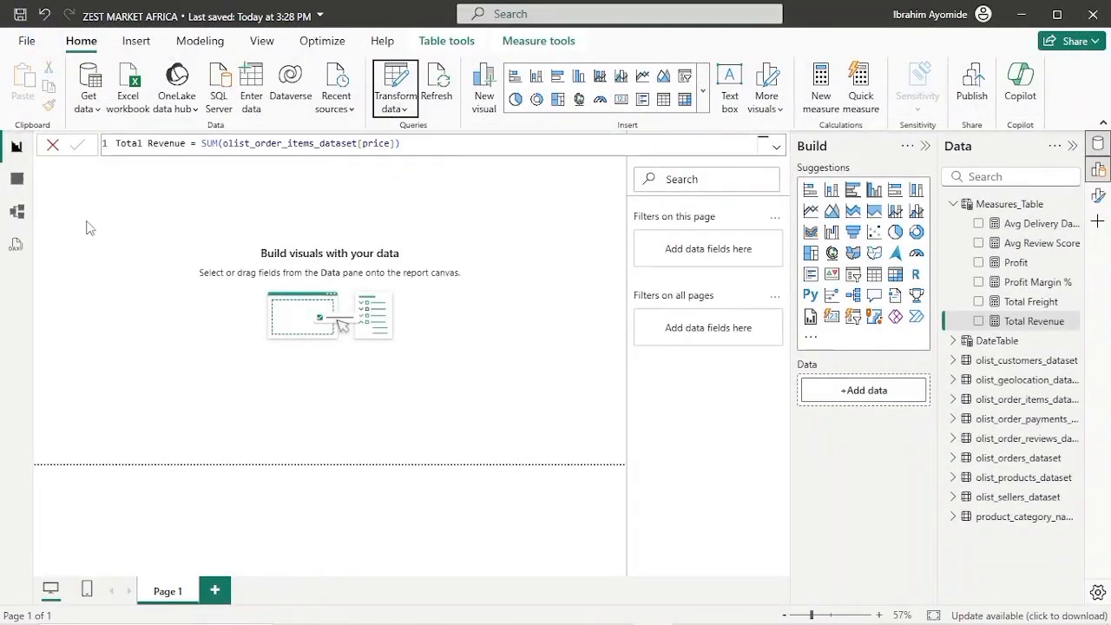
{"action": "left_click", "coordinate": [15, 217]}
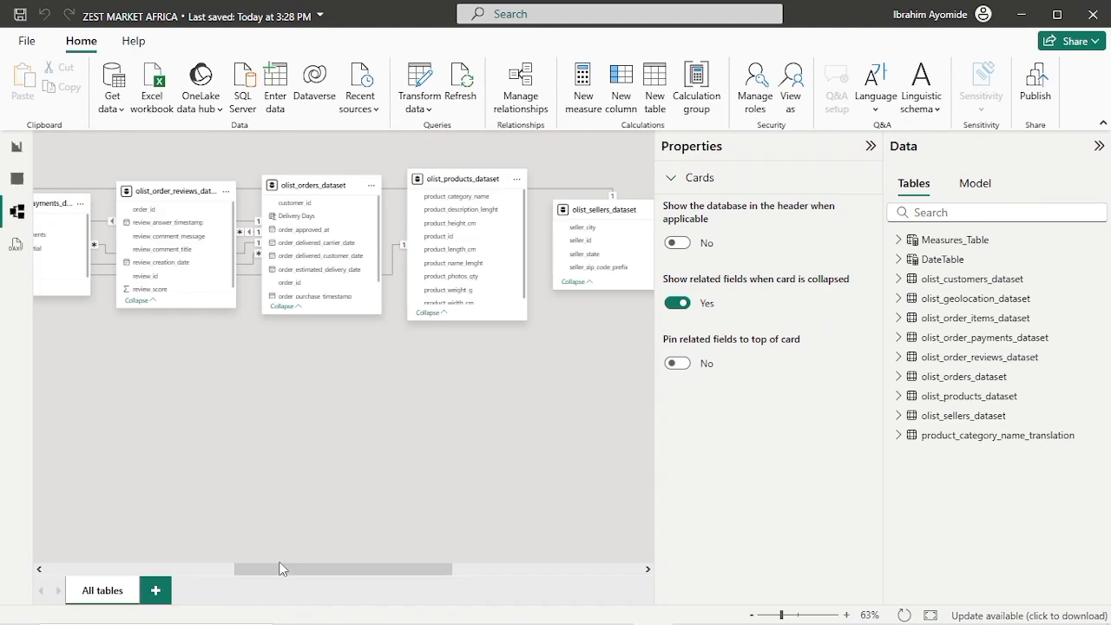
{"action": "scroll", "coordinate": [269, 566], "scroll_direction": "right", "scroll_amount": 2}
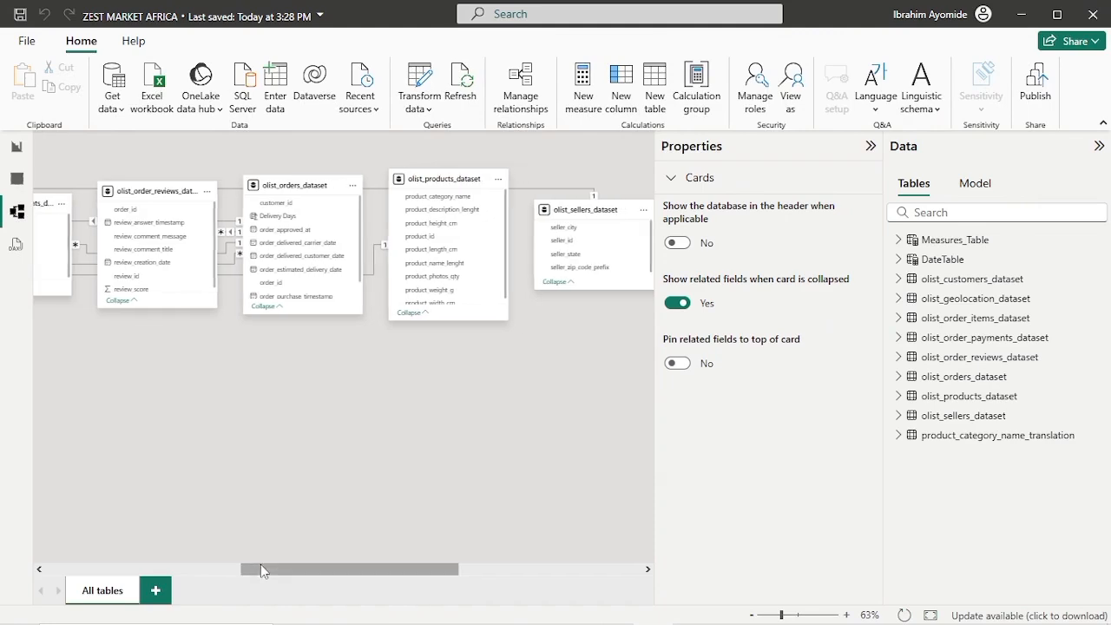
{"action": "left_click_drag", "start_coordinate": [296, 571], "coordinate": [98, 565]}
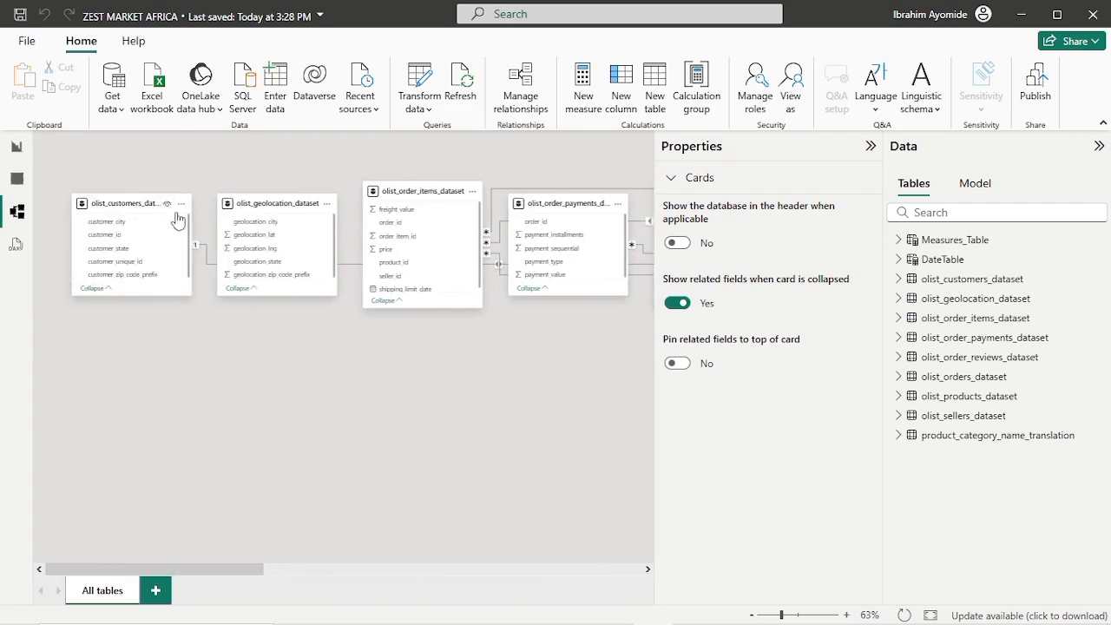
{"action": "left_click", "coordinate": [205, 257]}
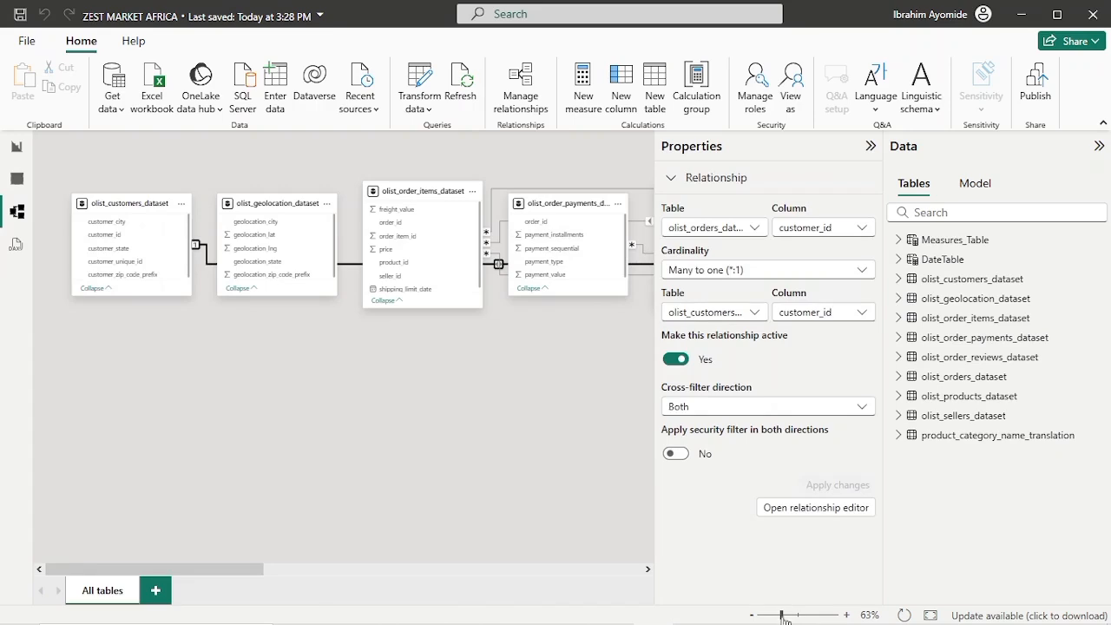
{"action": "scroll", "coordinate": [783, 616], "scroll_direction": "up", "scroll_amount": 5}
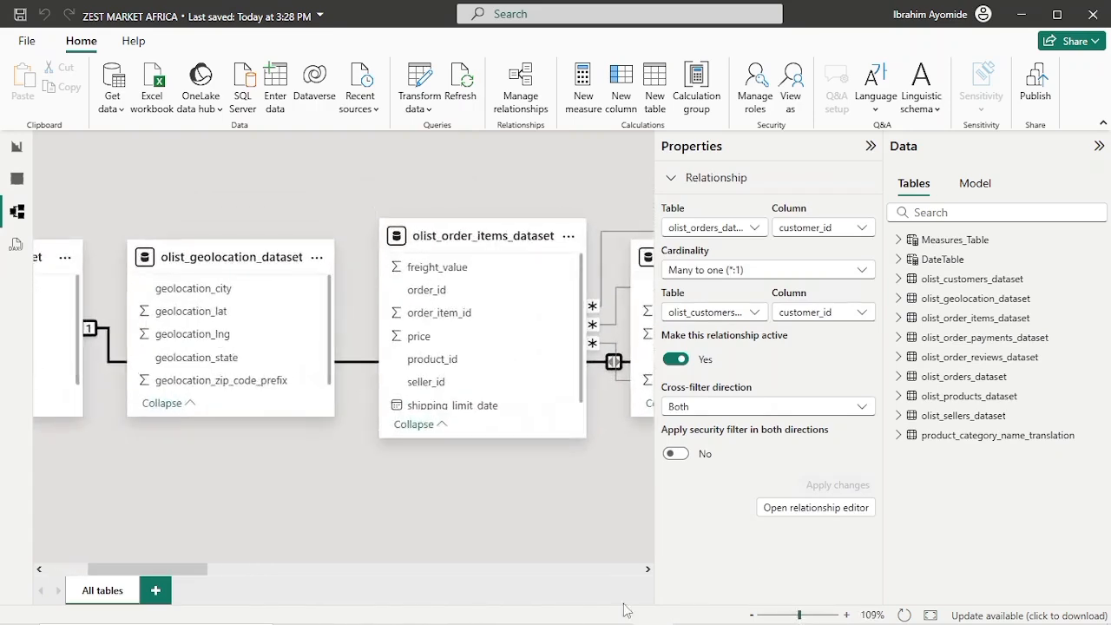
{"action": "left_click_drag", "start_coordinate": [210, 573], "coordinate": [360, 565]}
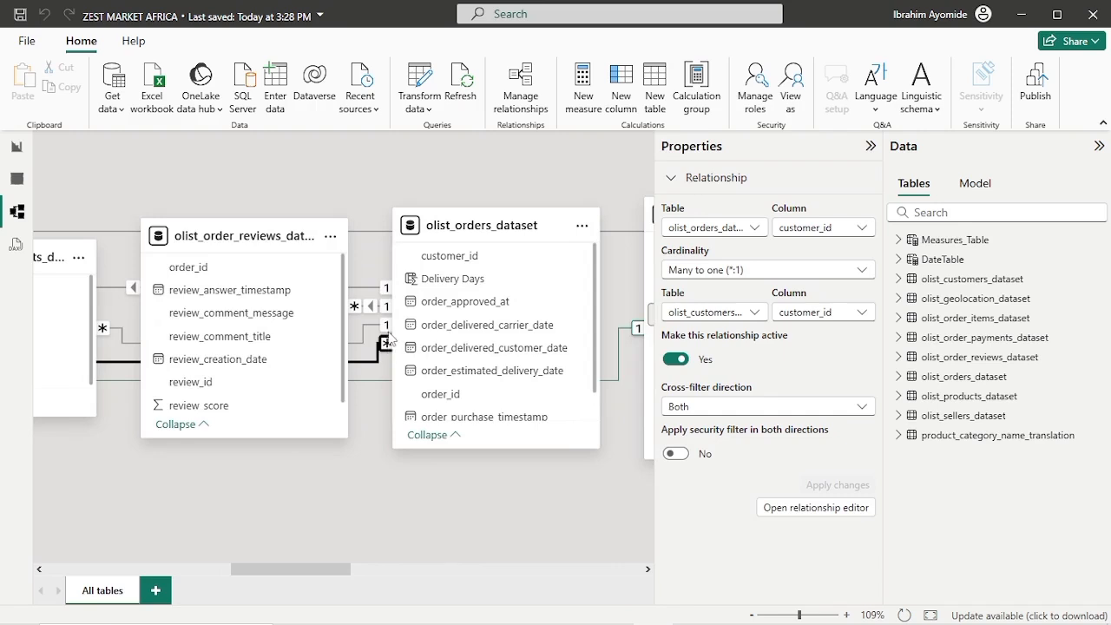
Inspect the product_id relationship between order items and products, and the order_id relationships linking order payments and order items to orders.
{"action": "left_click_drag", "start_coordinate": [304, 579], "coordinate": [335, 579]}
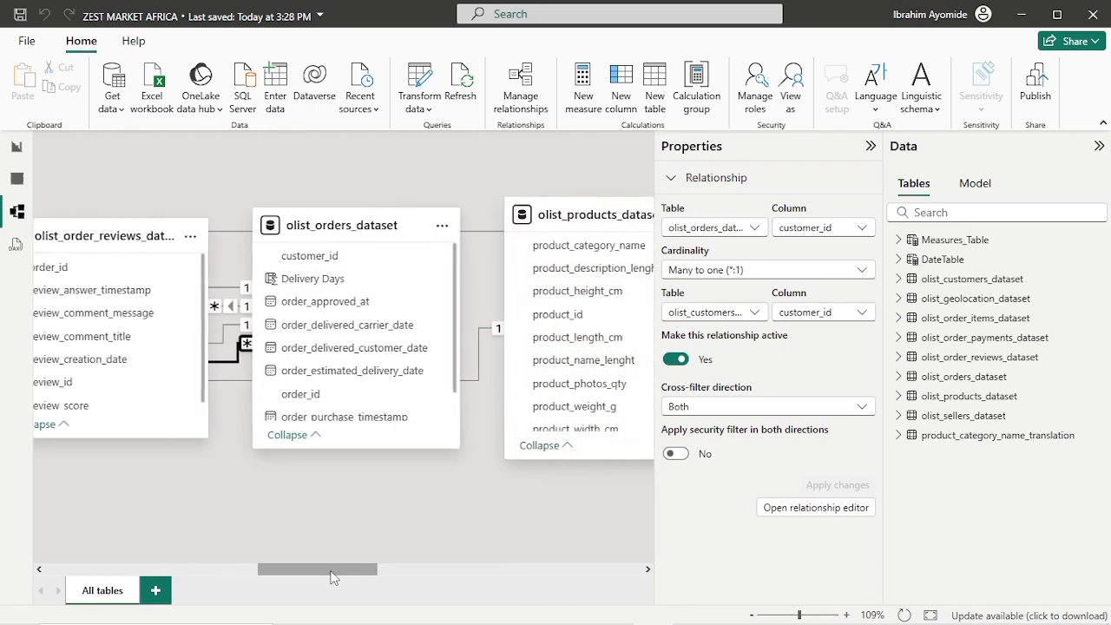
{"action": "left_click", "coordinate": [476, 359]}
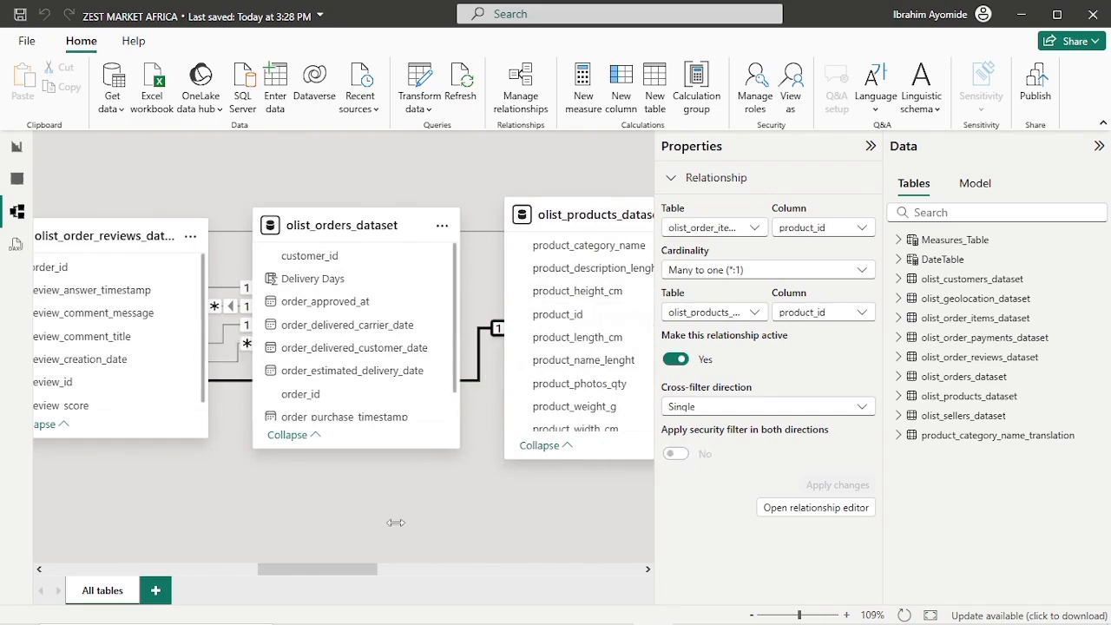
{"action": "left_click_drag", "start_coordinate": [339, 575], "coordinate": [330, 552]}
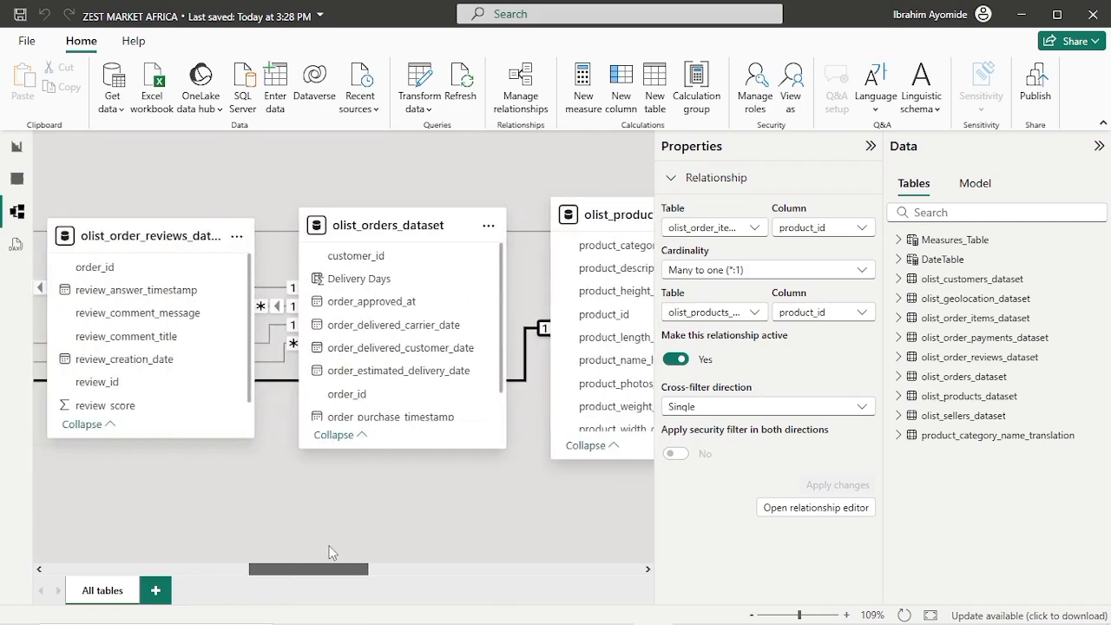
{"action": "left_click", "coordinate": [280, 332]}
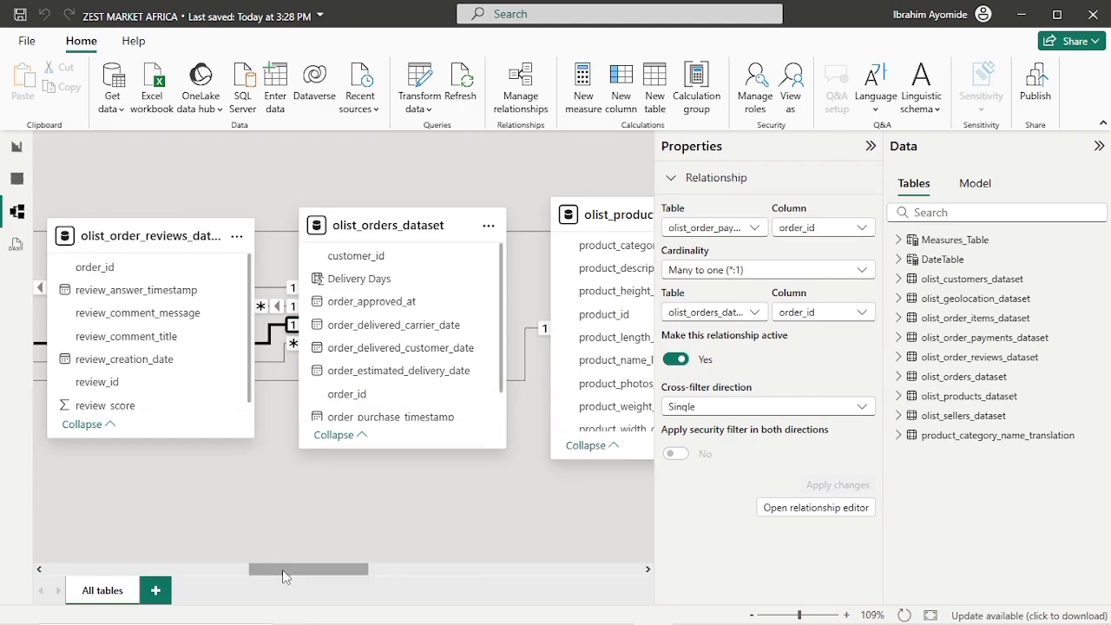
{"action": "left_click_drag", "start_coordinate": [282, 569], "coordinate": [245, 566]}
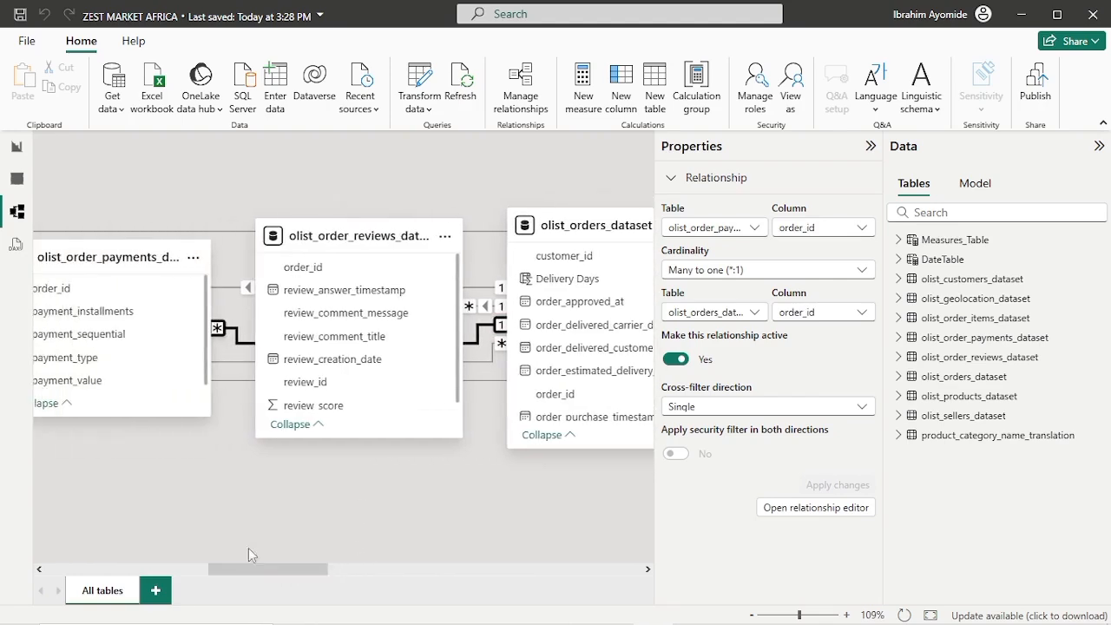
{"action": "left_click", "coordinate": [486, 292]}
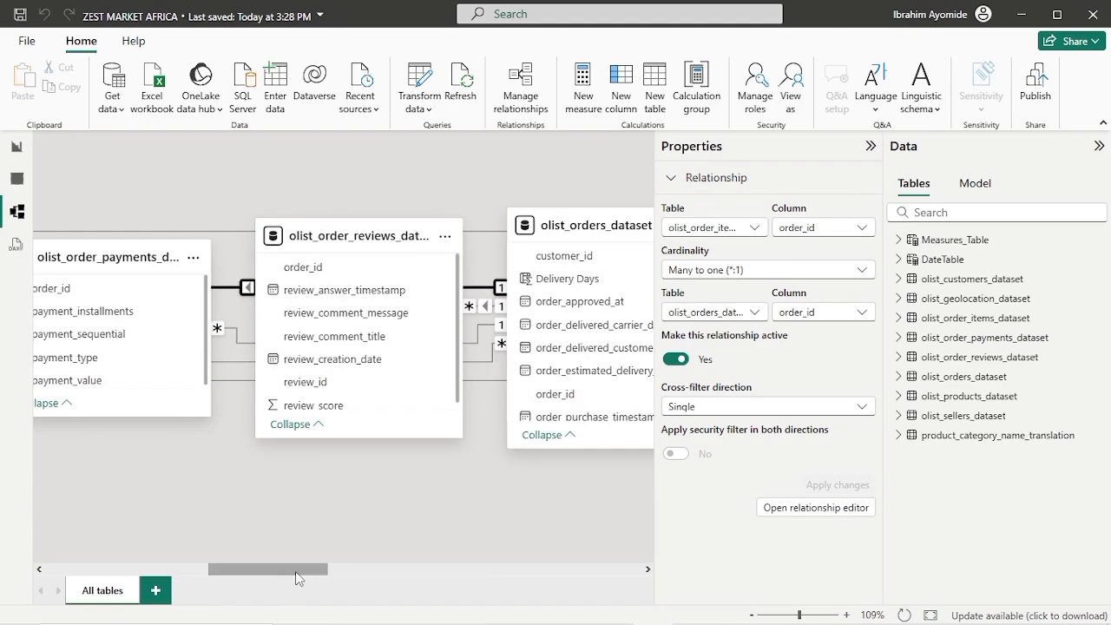
Create an active many-to-one relationship on product_category_name from olist_products_dataset to product_category_name_translation with single cross-filter direction.
{"action": "left_click_drag", "start_coordinate": [295, 571], "coordinate": [498, 593]}
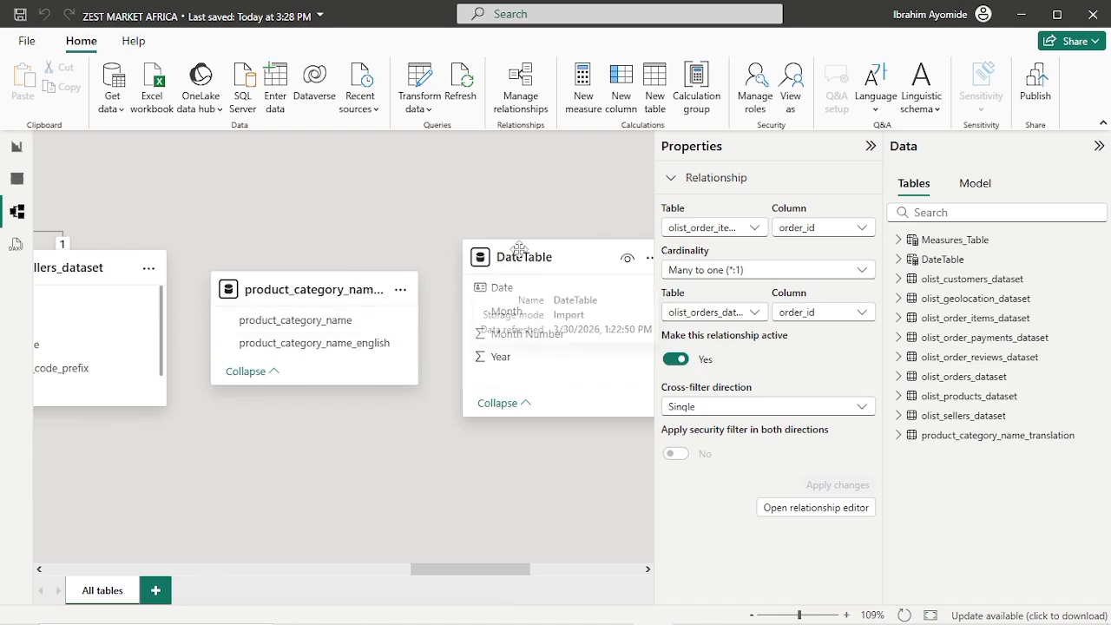
{"action": "left_click_drag", "start_coordinate": [434, 568], "coordinate": [391, 552]}
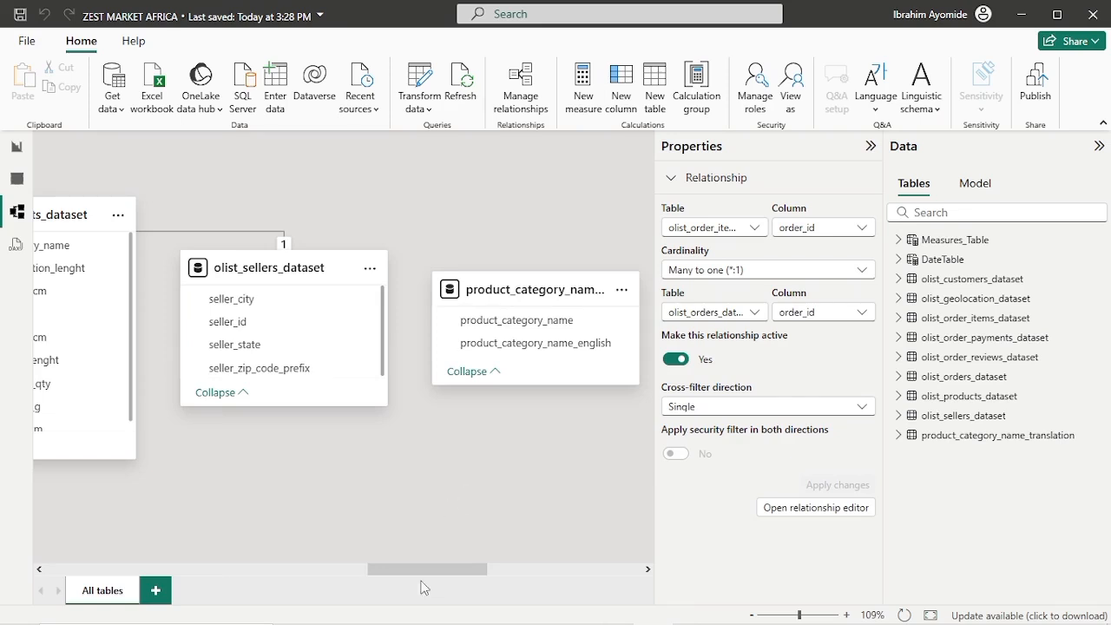
{"action": "mouse_move", "coordinate": [430, 570]}
{"action": "left_mouse_down"}
{"action": "mouse_move", "coordinate": [391, 569]}
{"action": "mouse_move", "coordinate": [420, 567]}
{"action": "left_mouse_up"}
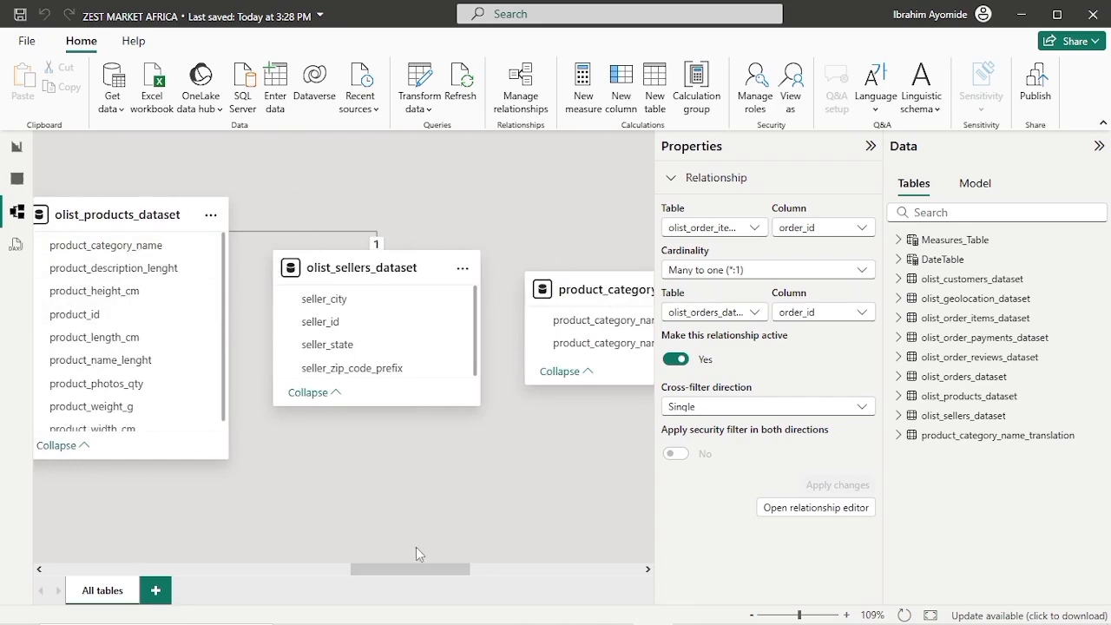
{"action": "left_click_drag", "start_coordinate": [414, 570], "coordinate": [418, 572]}
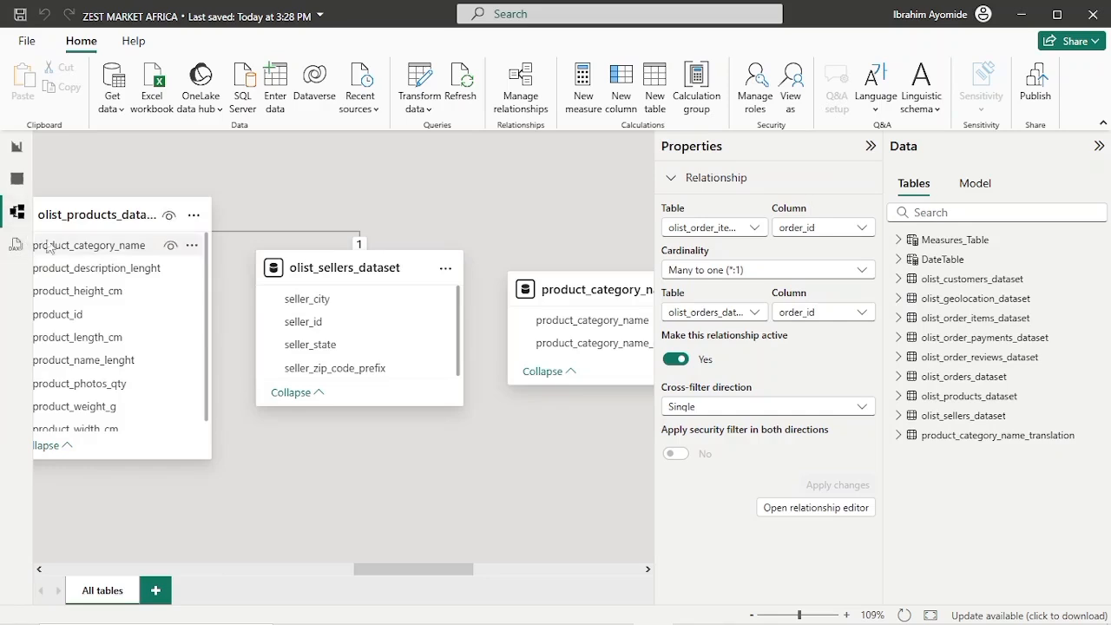
{"action": "left_click_drag", "start_coordinate": [74, 253], "coordinate": [572, 326]}
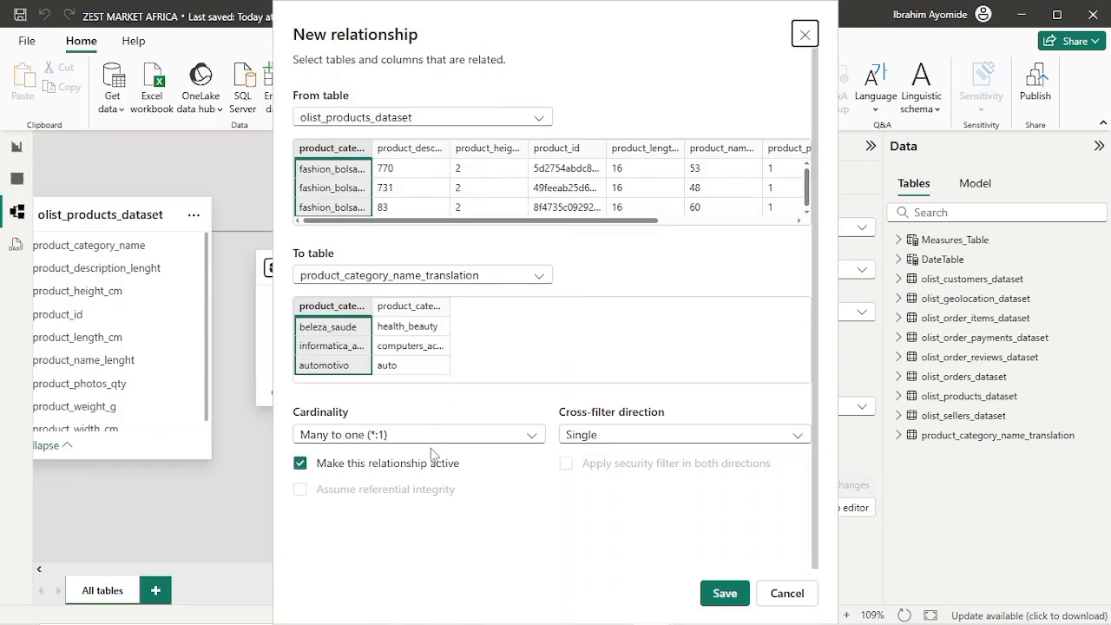
{"action": "left_click", "coordinate": [731, 593]}
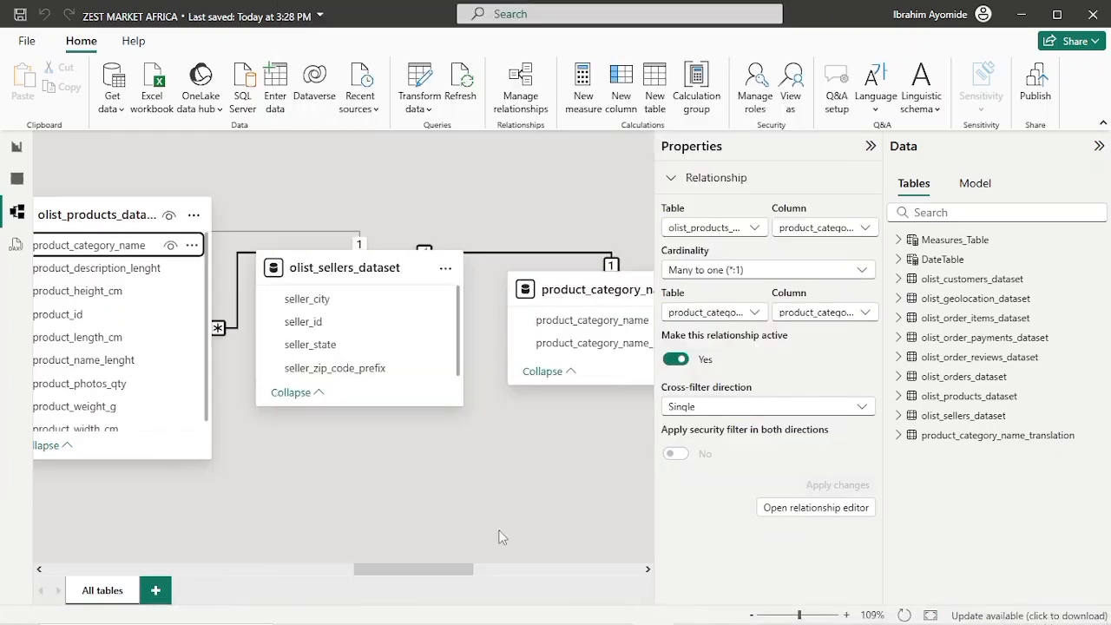
Examine the DateTable, Measures_Table, orders, products and order items tables and their connections in the model diagram.
{"action": "left_click_drag", "start_coordinate": [423, 557], "coordinate": [521, 556]}
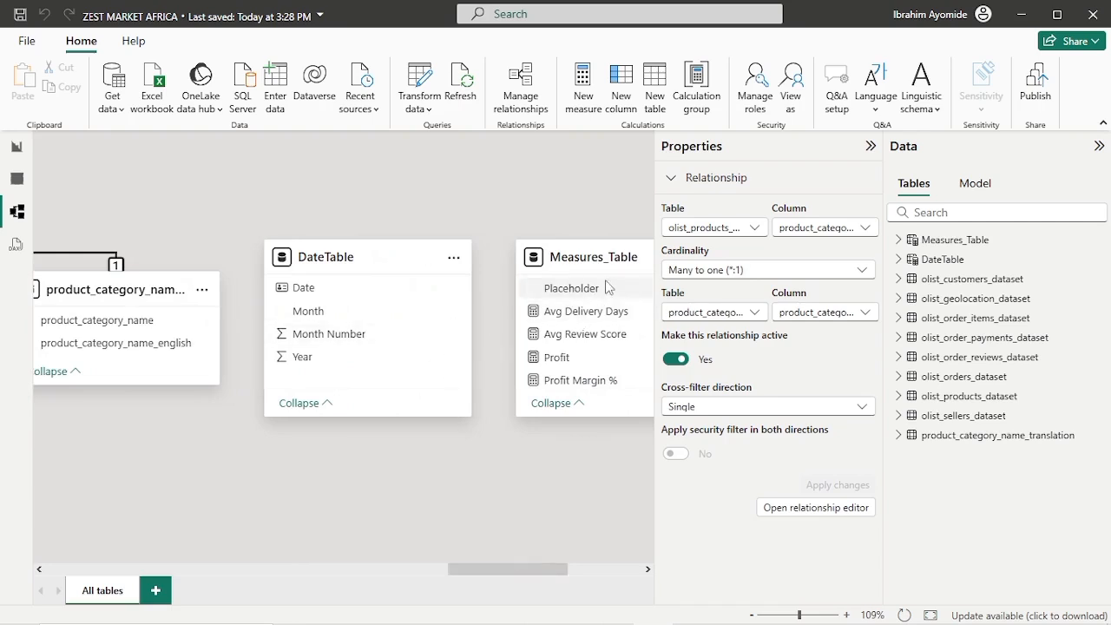
{"action": "left_click_drag", "start_coordinate": [497, 570], "coordinate": [336, 541]}
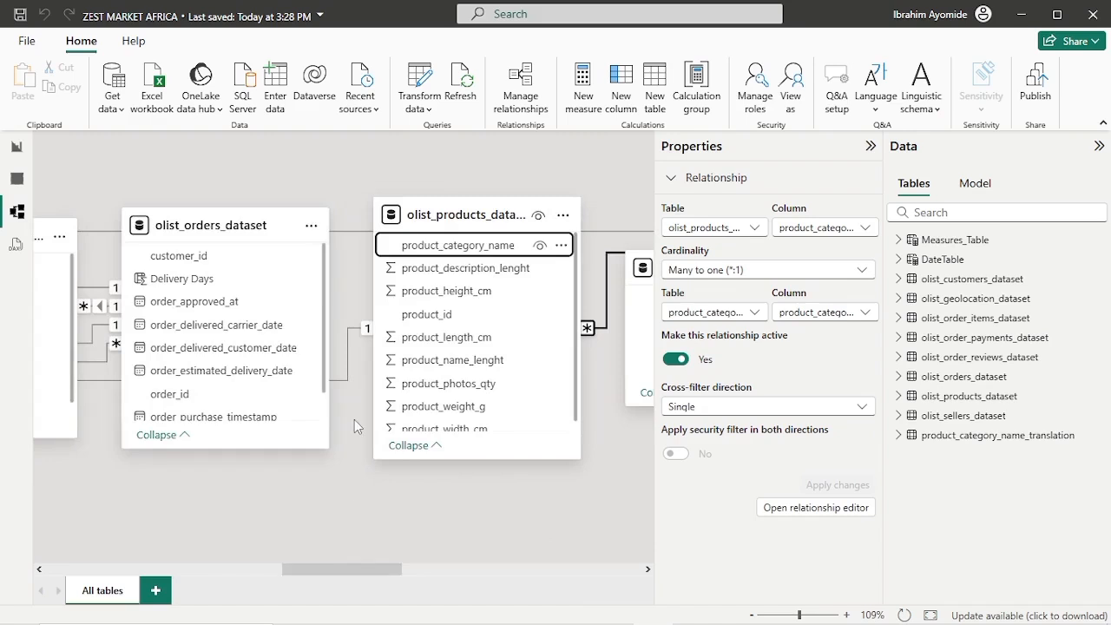
{"action": "left_click_drag", "start_coordinate": [325, 365], "coordinate": [338, 320]}
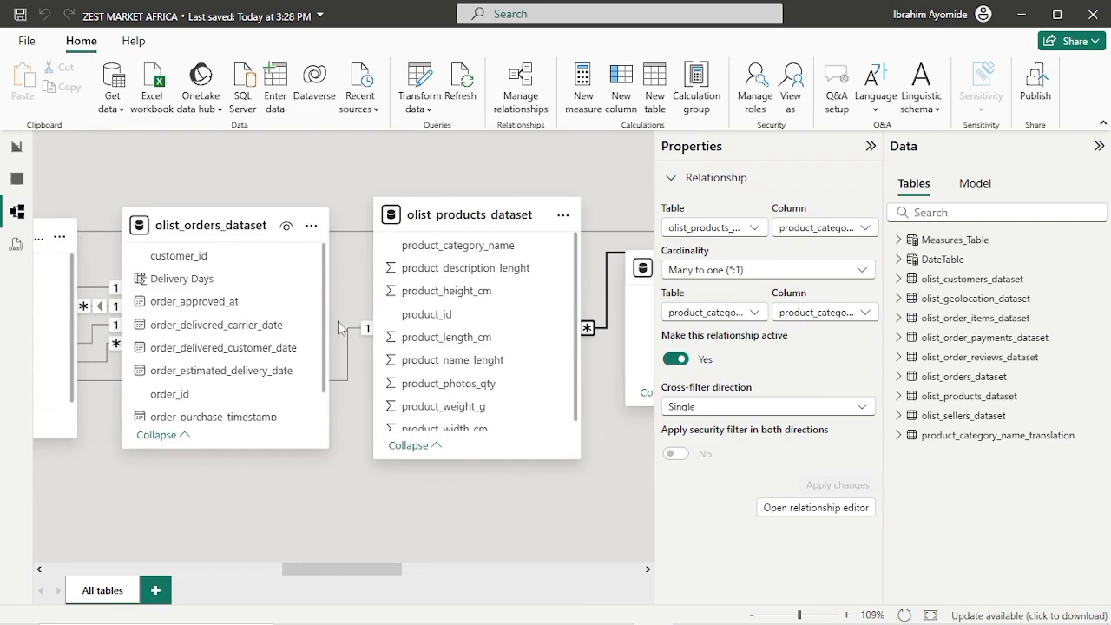
{"action": "left_click_drag", "start_coordinate": [323, 569], "coordinate": [186, 547]}
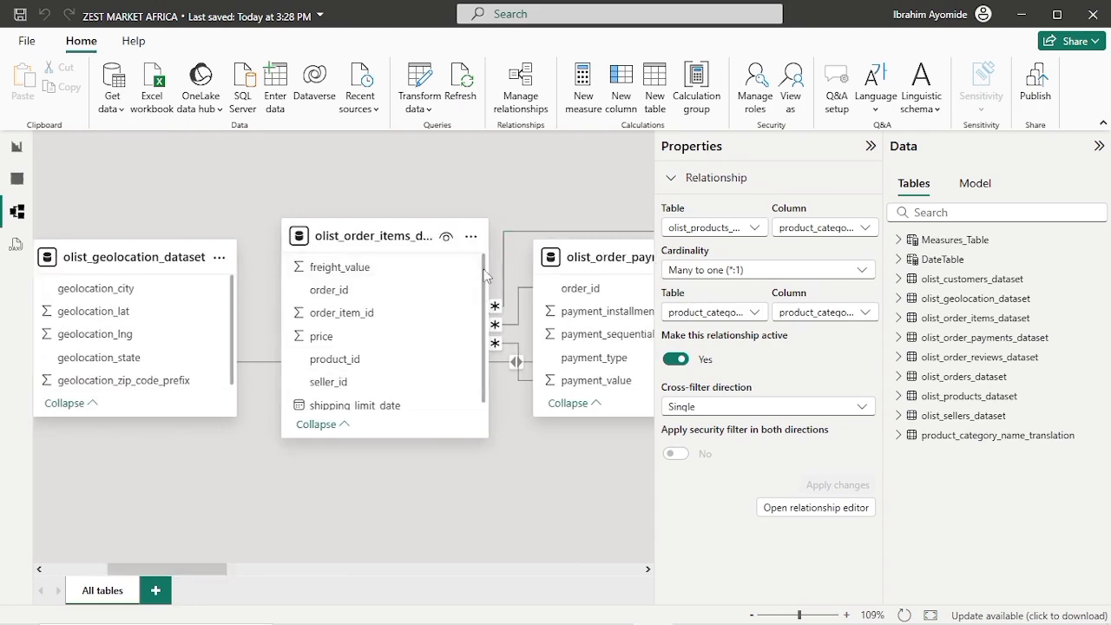
{"action": "scroll", "coordinate": [484, 288], "scroll_direction": "down", "scroll_amount": 1}
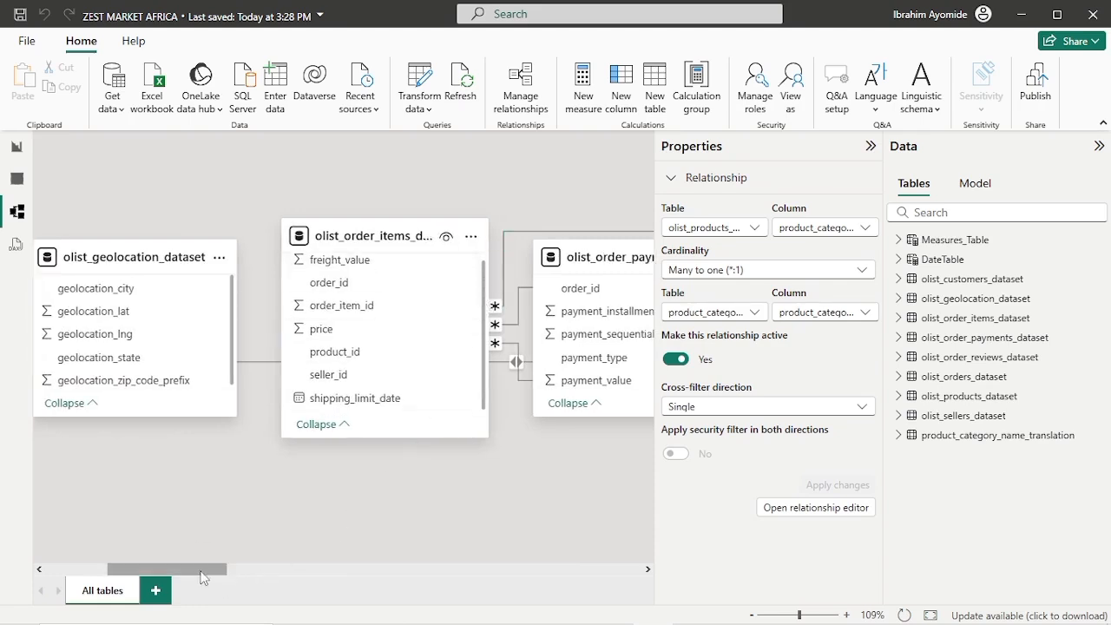
{"action": "left_click_drag", "start_coordinate": [204, 577], "coordinate": [395, 549]}
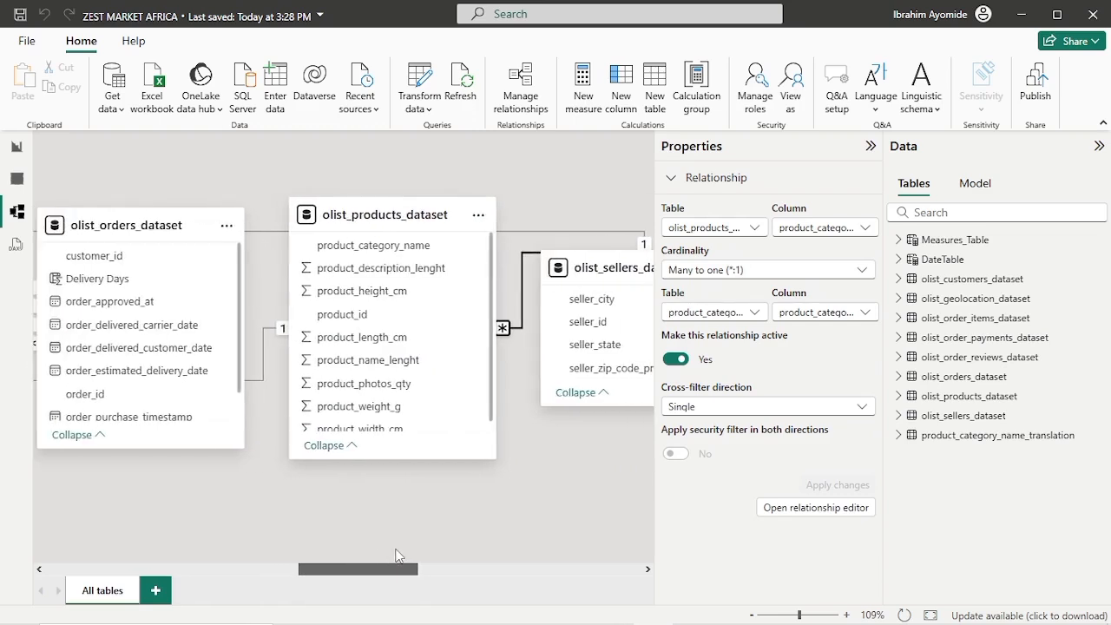
Move the DateTable card beneath olist_products_dataset in the model diagram, close to the orders table.
{"action": "mouse_move", "coordinate": [395, 555]}
{"action": "left_mouse_down"}
{"action": "mouse_move", "coordinate": [499, 560]}
{"action": "mouse_move", "coordinate": [399, 538]}
{"action": "left_mouse_up"}
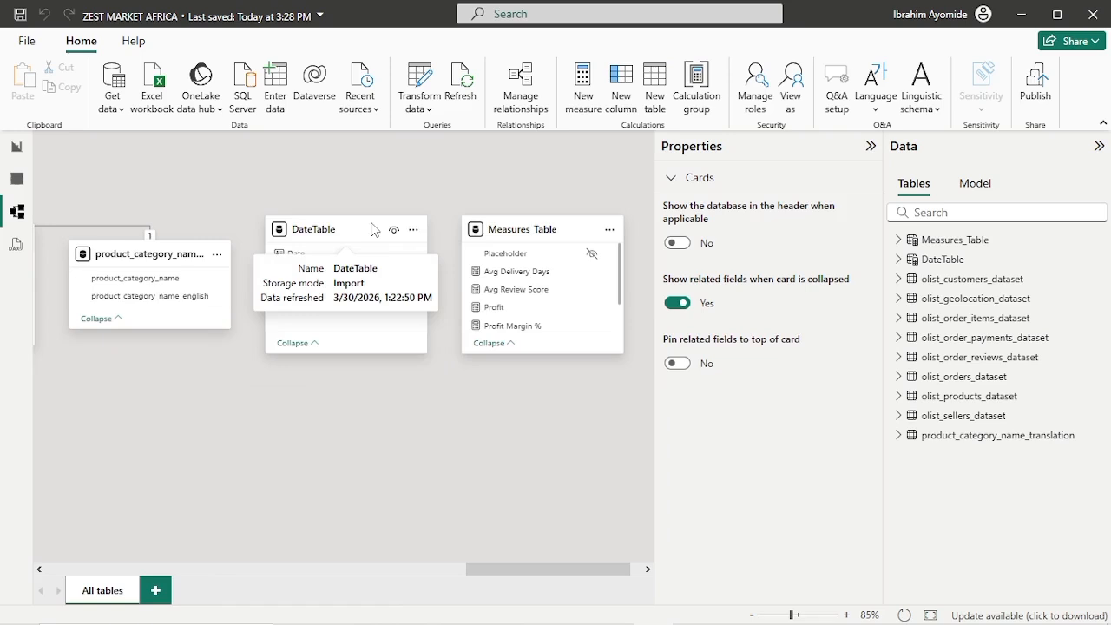
{"action": "left_click_drag", "start_coordinate": [374, 227], "coordinate": [149, 407]}
{"action": "left_click_drag", "start_coordinate": [500, 570], "coordinate": [370, 547]}
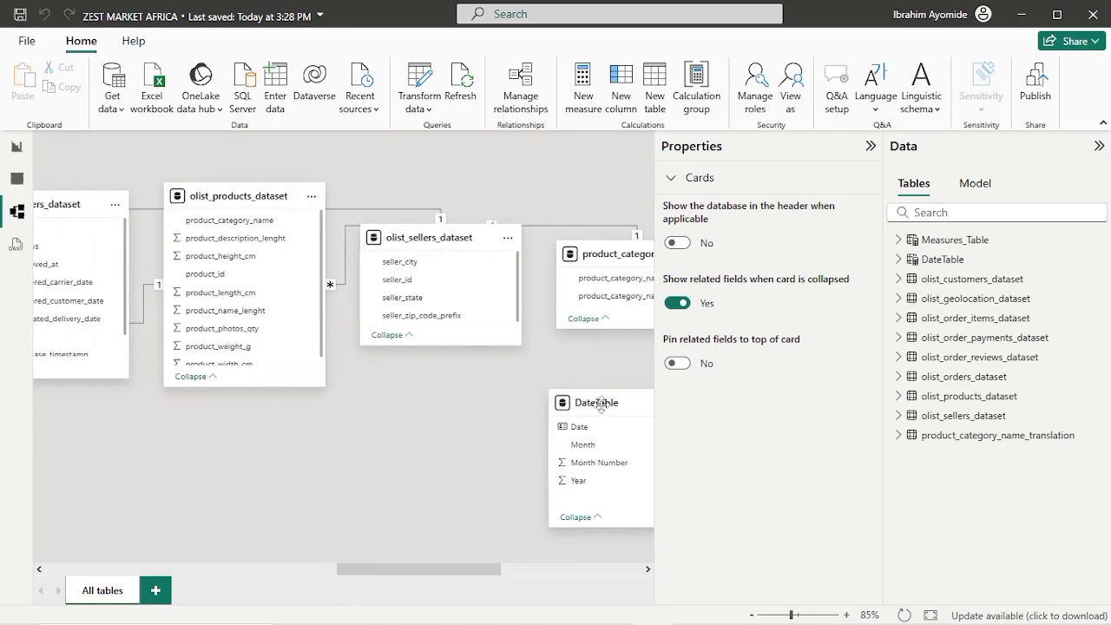
{"action": "left_click_drag", "start_coordinate": [593, 412], "coordinate": [175, 434]}
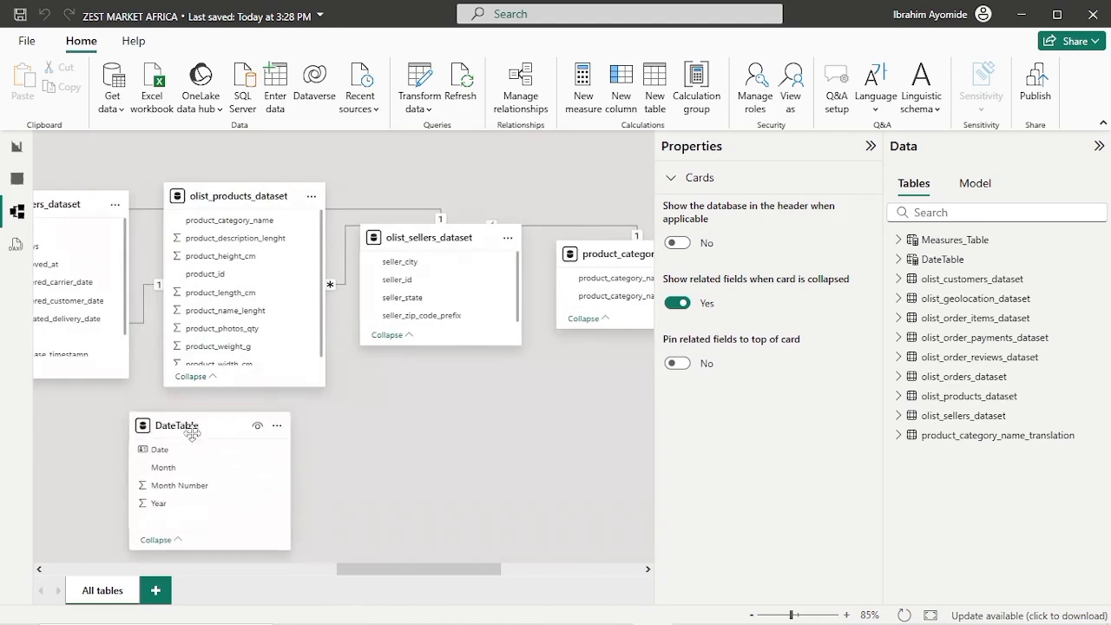
Create an active one-to-many relationship from Date in DateTable to order_approved_at in olist_orders_dataset with single cross-filter direction.
{"action": "left_click_drag", "start_coordinate": [389, 568], "coordinate": [311, 556]}
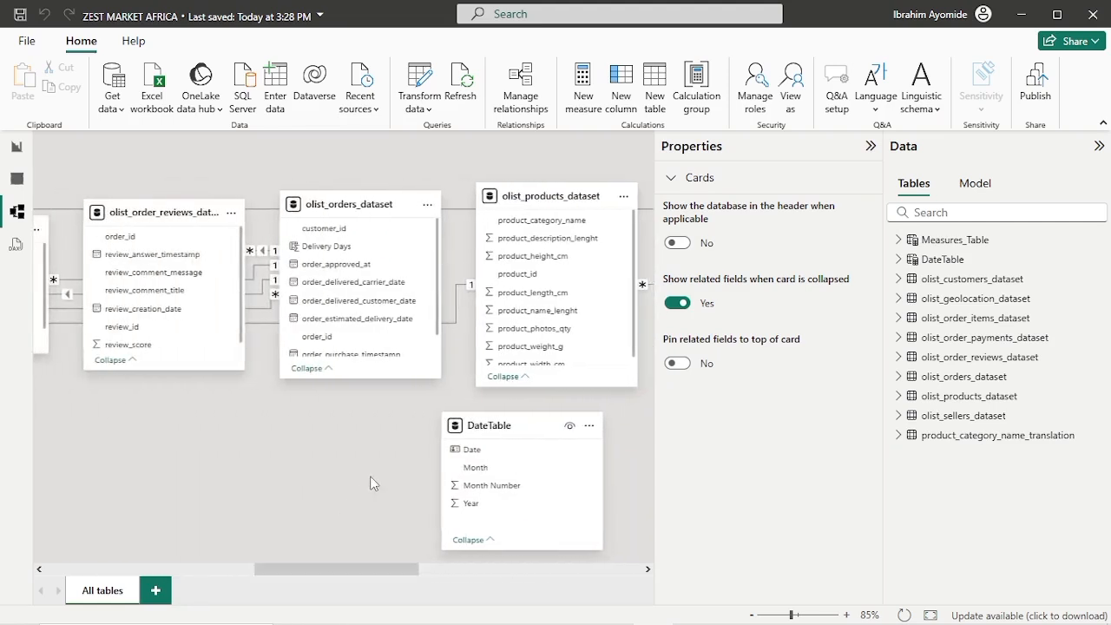
{"action": "left_click_drag", "start_coordinate": [479, 453], "coordinate": [366, 276]}
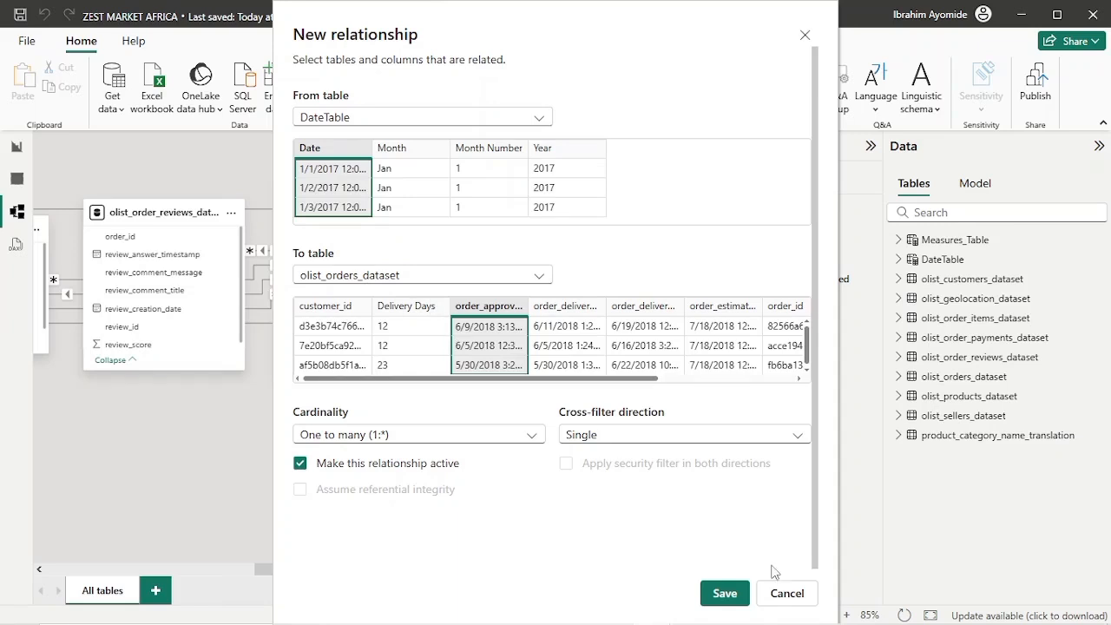
{"action": "left_click", "coordinate": [718, 592]}
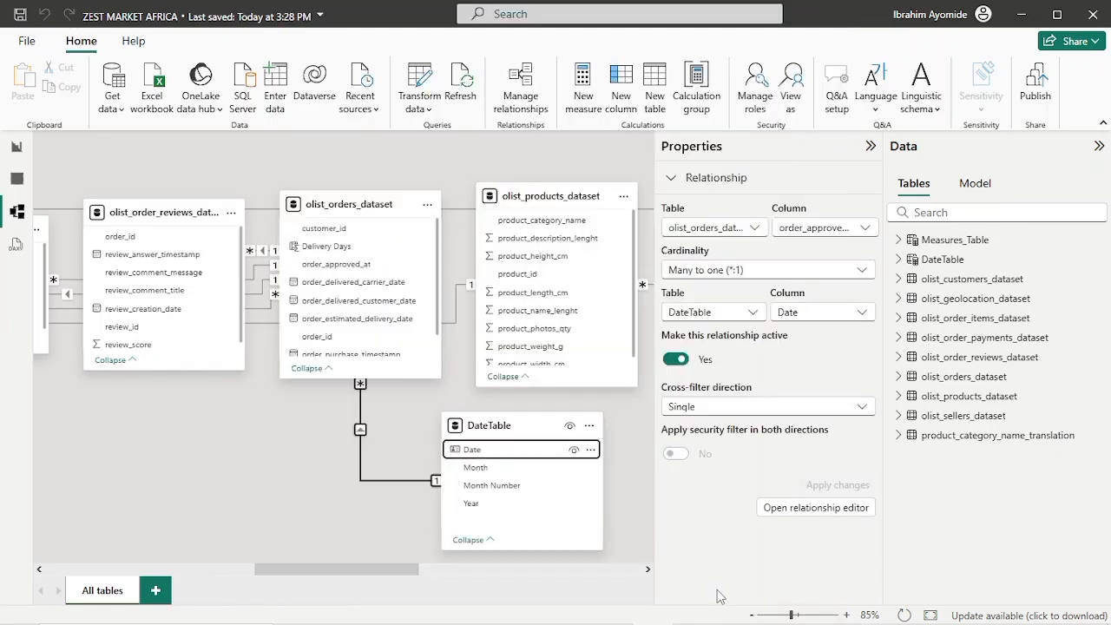
Add a Key influencers visual to Page 1 of the report and enlarge it to cover over half the page width.
{"action": "left_click", "coordinate": [15, 147]}
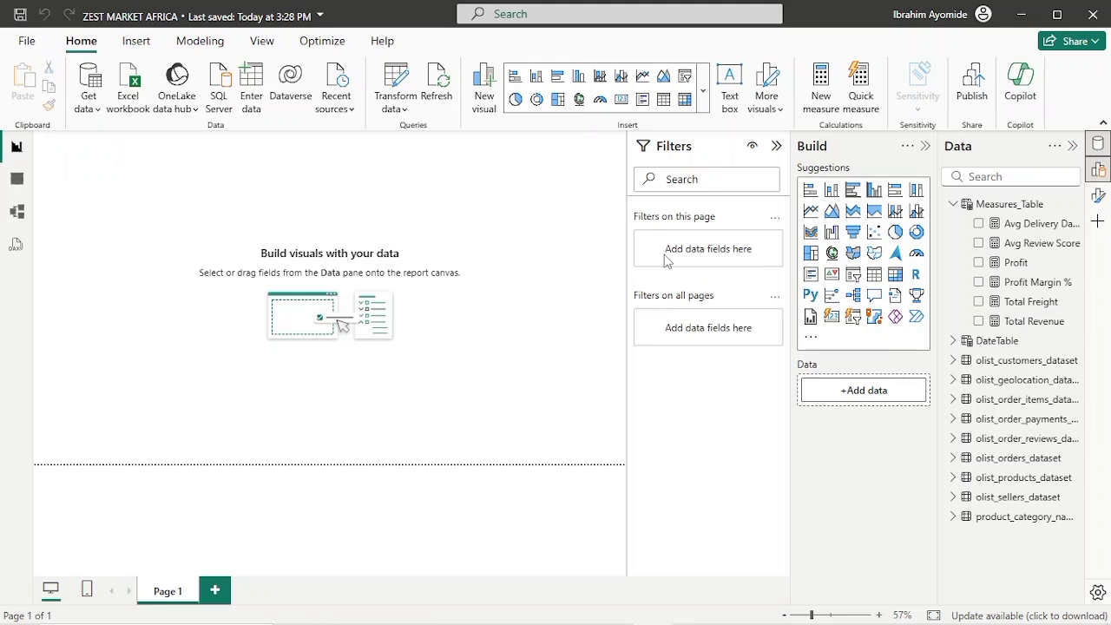
{"action": "left_click", "coordinate": [831, 295]}
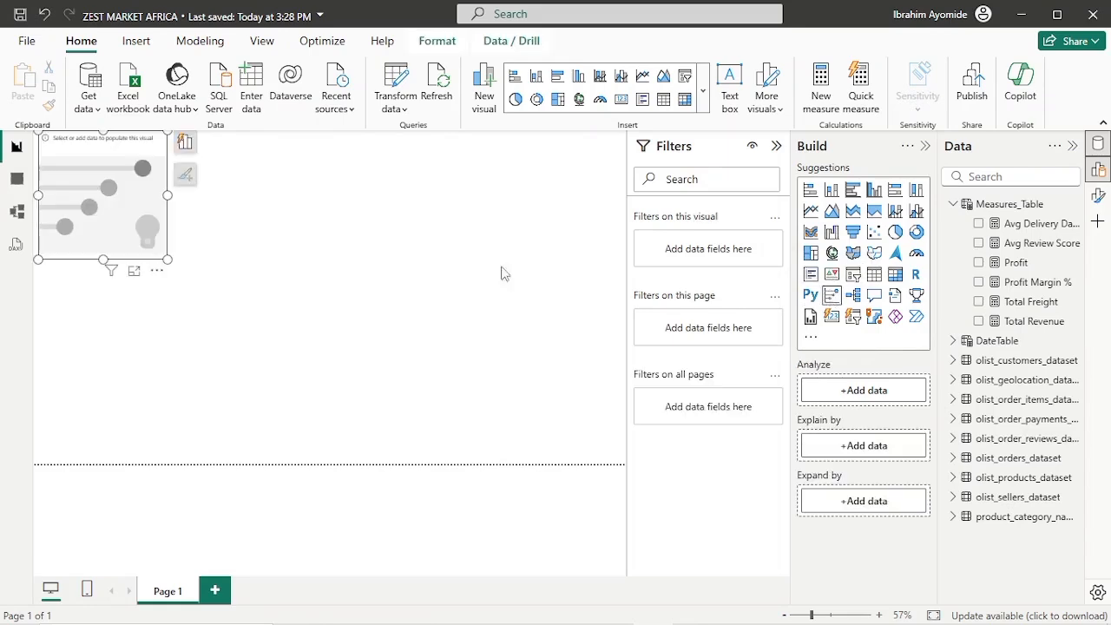
{"action": "left_click_drag", "start_coordinate": [168, 258], "coordinate": [401, 349]}
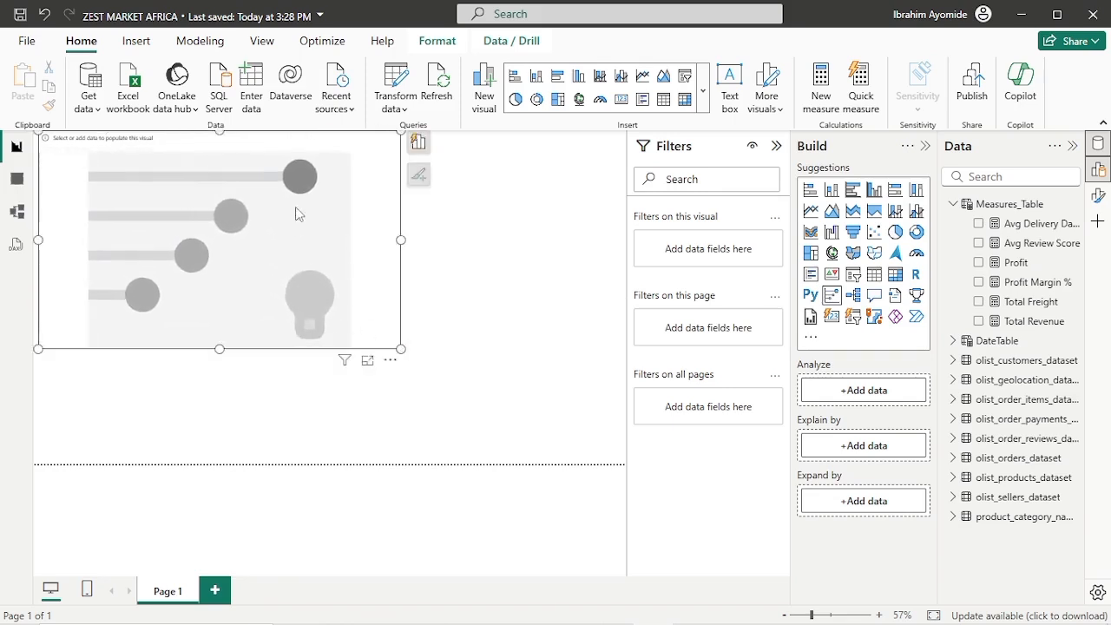
Move the Key influencers visual toward the middle of the page and set Profit Margin % as its analyzed measure.
{"action": "left_click_drag", "start_coordinate": [318, 209], "coordinate": [400, 250]}
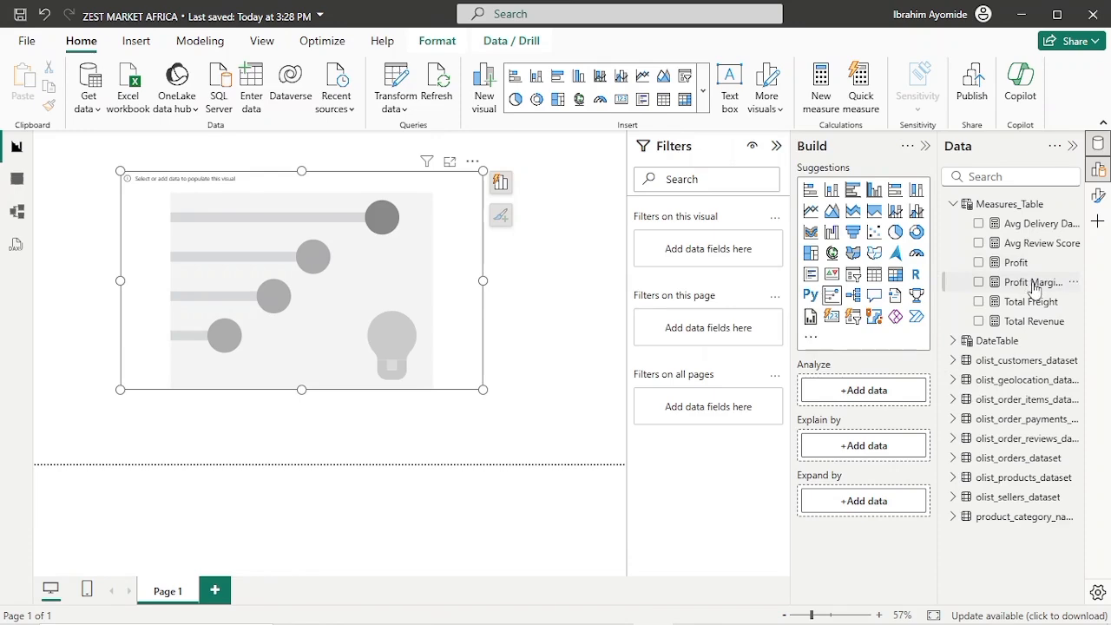
{"action": "left_click", "coordinate": [978, 285]}
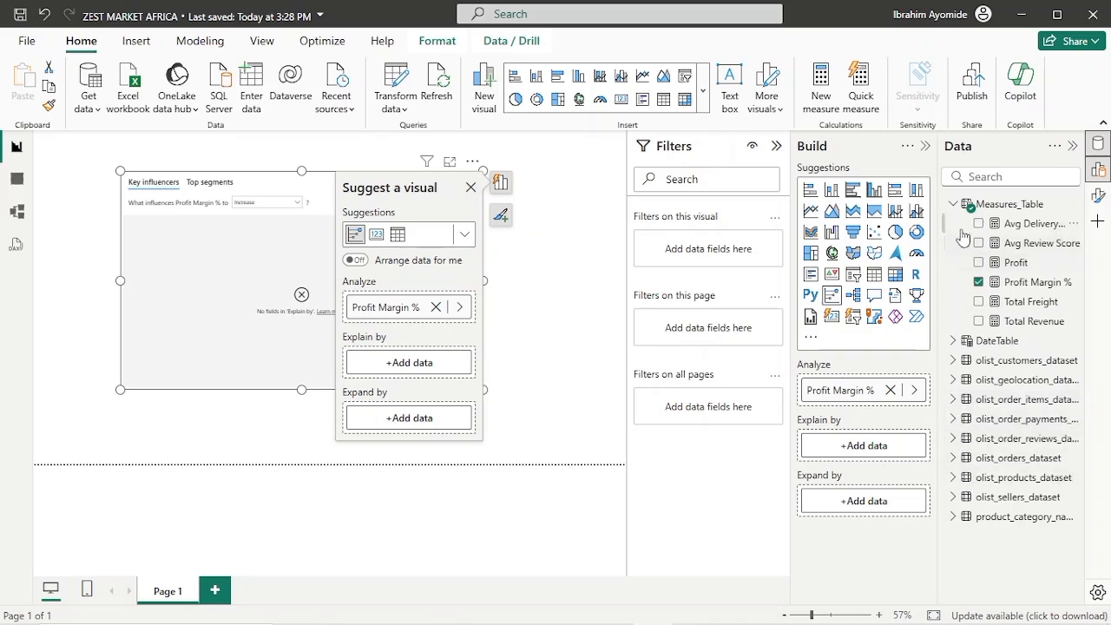
{"action": "left_click", "coordinate": [953, 204]}
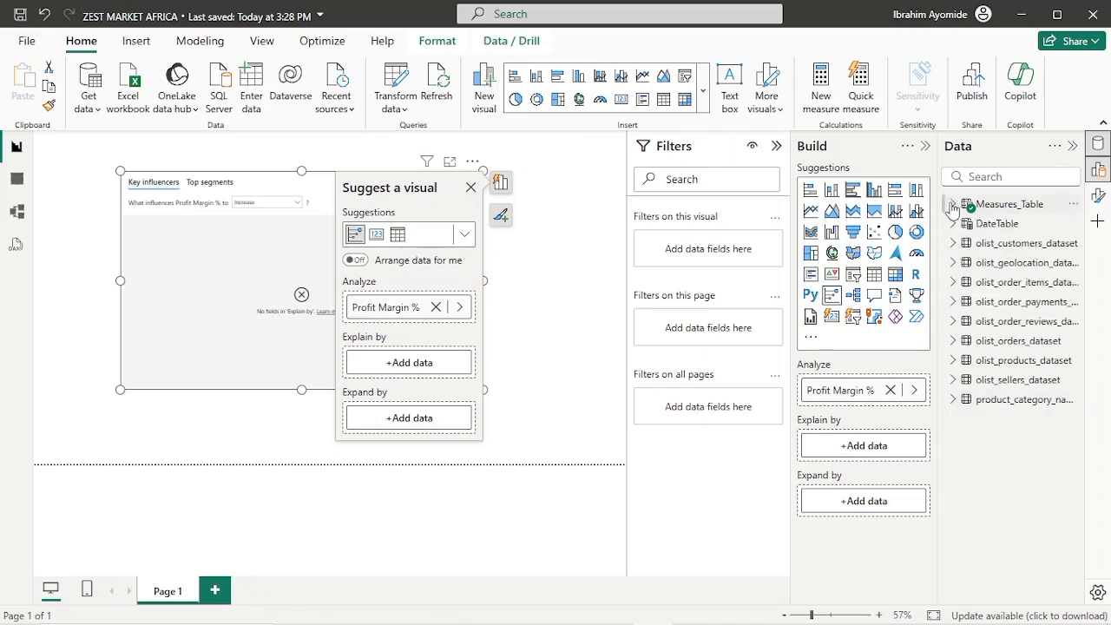
Add customer_state from olist_customers_dataset as an explanatory field and enlarge the Key influencers visual.
{"action": "left_click", "coordinate": [955, 248]}
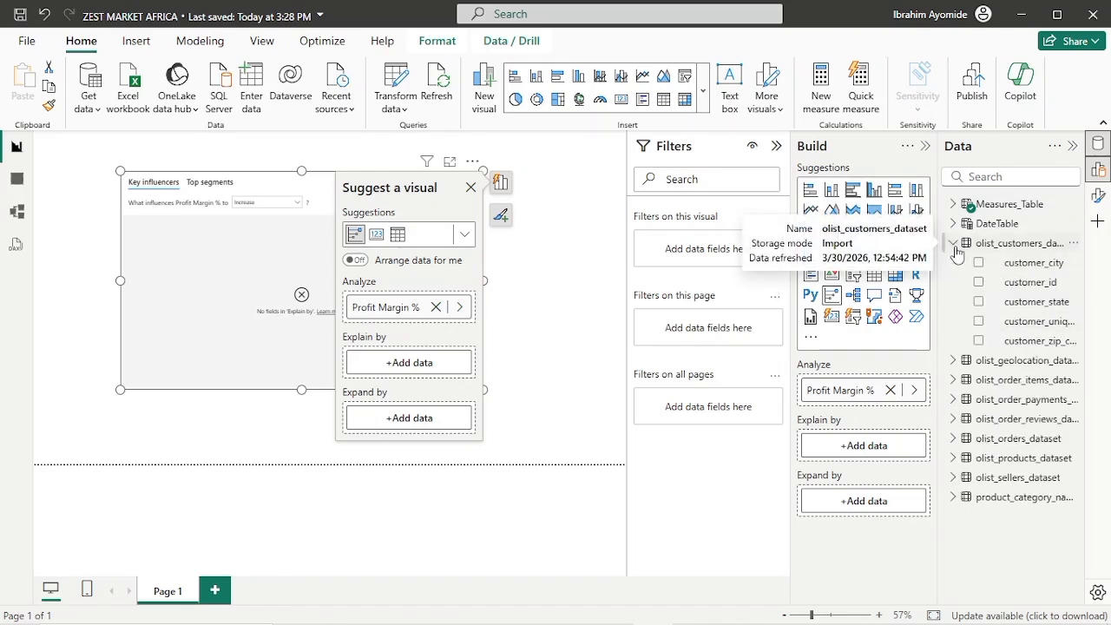
{"action": "left_click", "coordinate": [978, 301]}
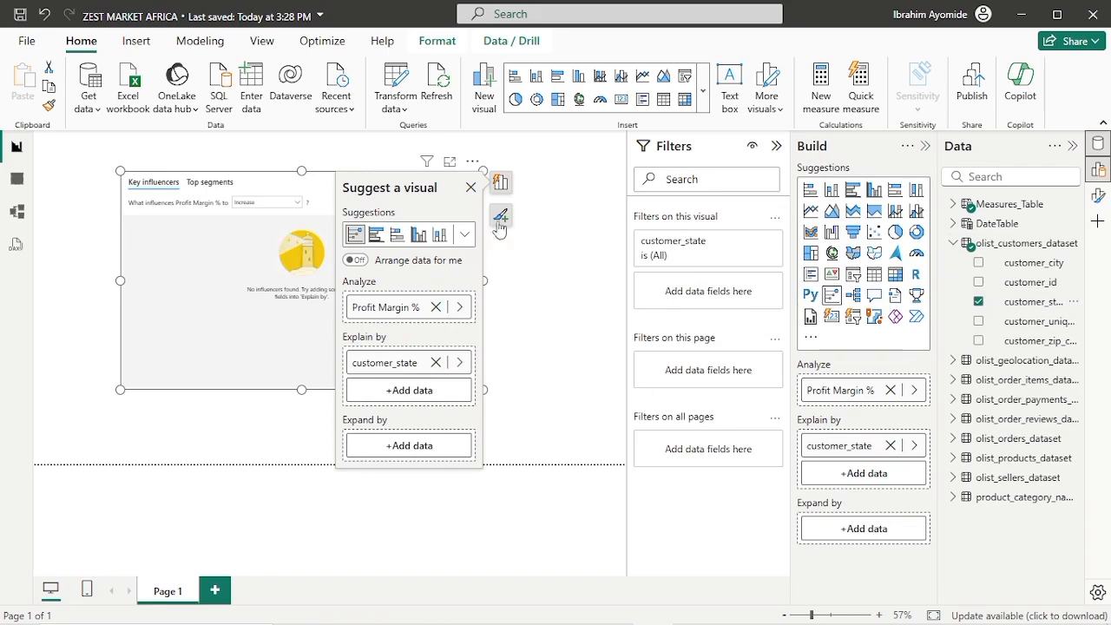
{"action": "left_click", "coordinate": [471, 188]}
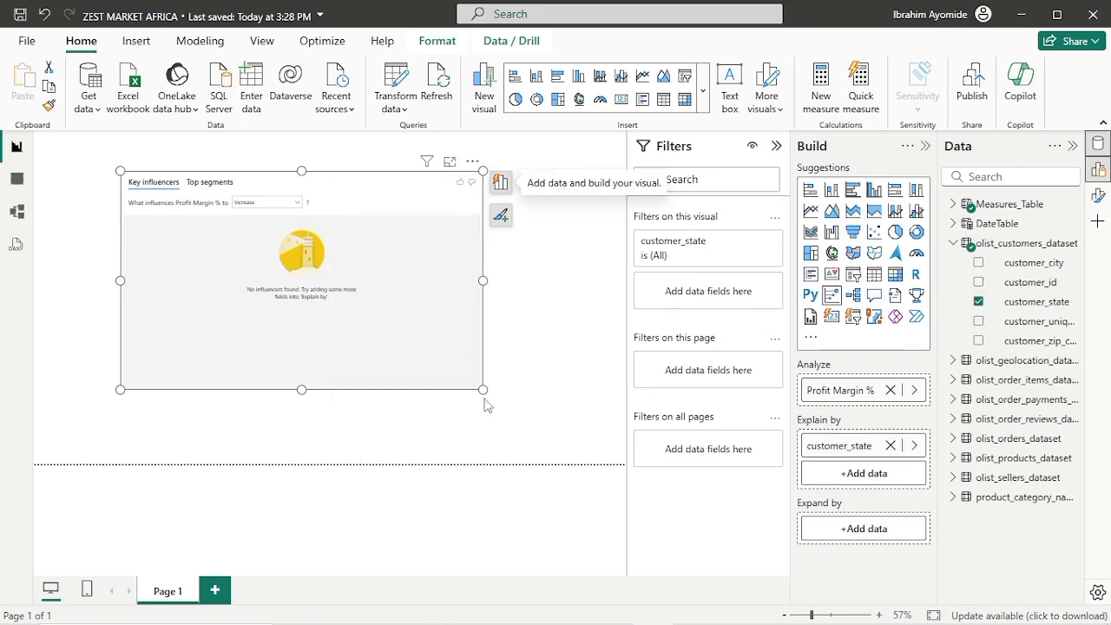
{"action": "left_click_drag", "start_coordinate": [483, 390], "coordinate": [531, 432]}
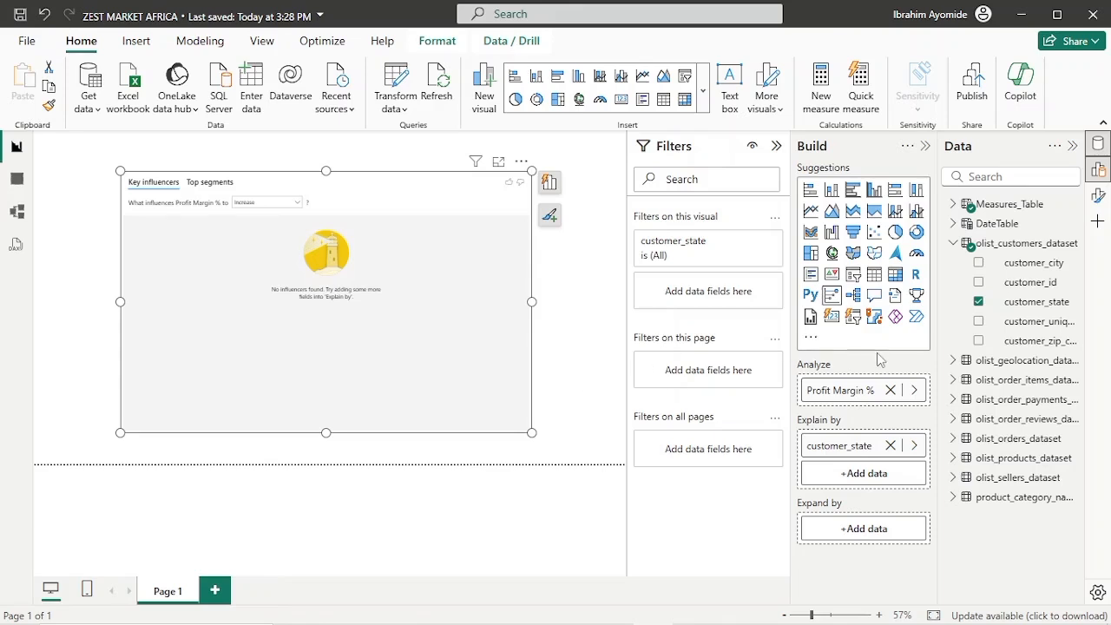
Add price from olist_order_items_dataset as an explanatory field without summarization and enlarge the visual slightly more.
{"action": "left_click", "coordinate": [953, 245]}
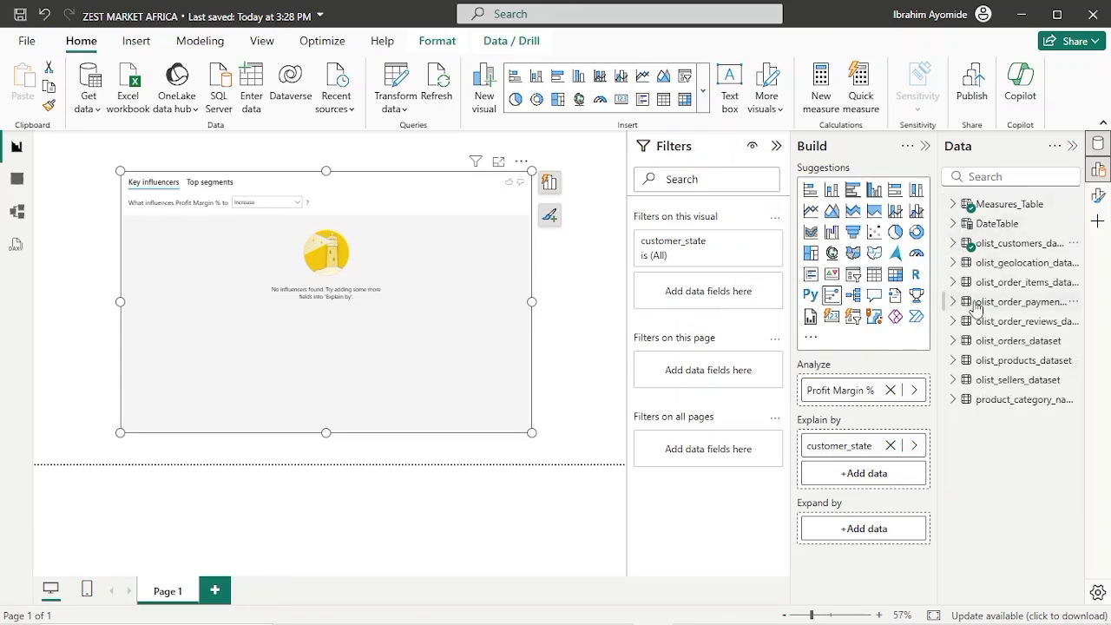
{"action": "left_click", "coordinate": [954, 282]}
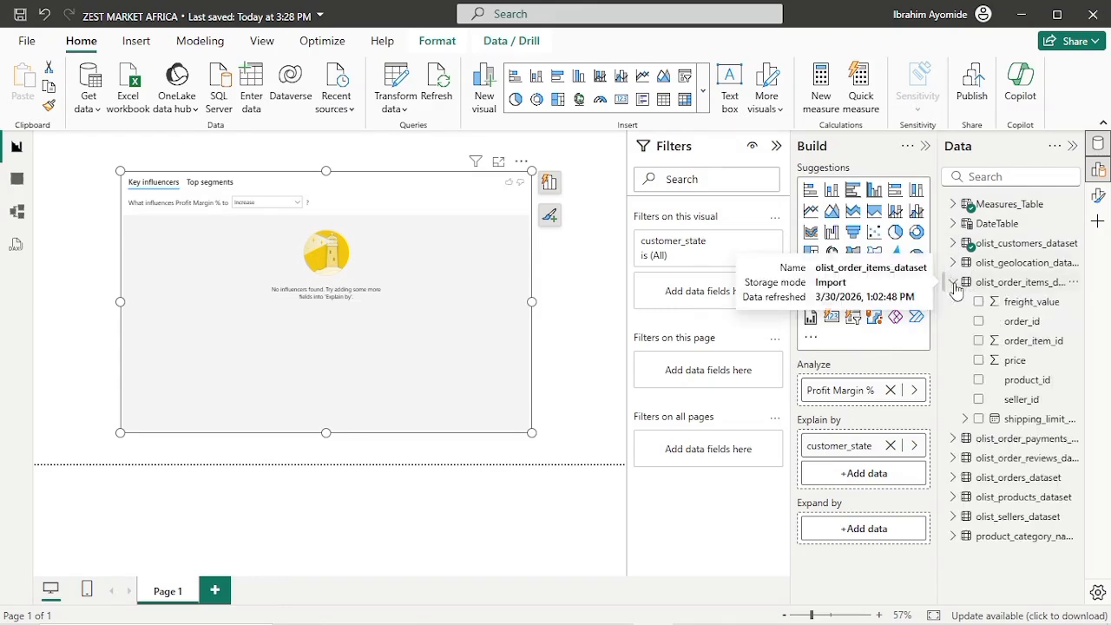
{"action": "left_click", "coordinate": [978, 360]}
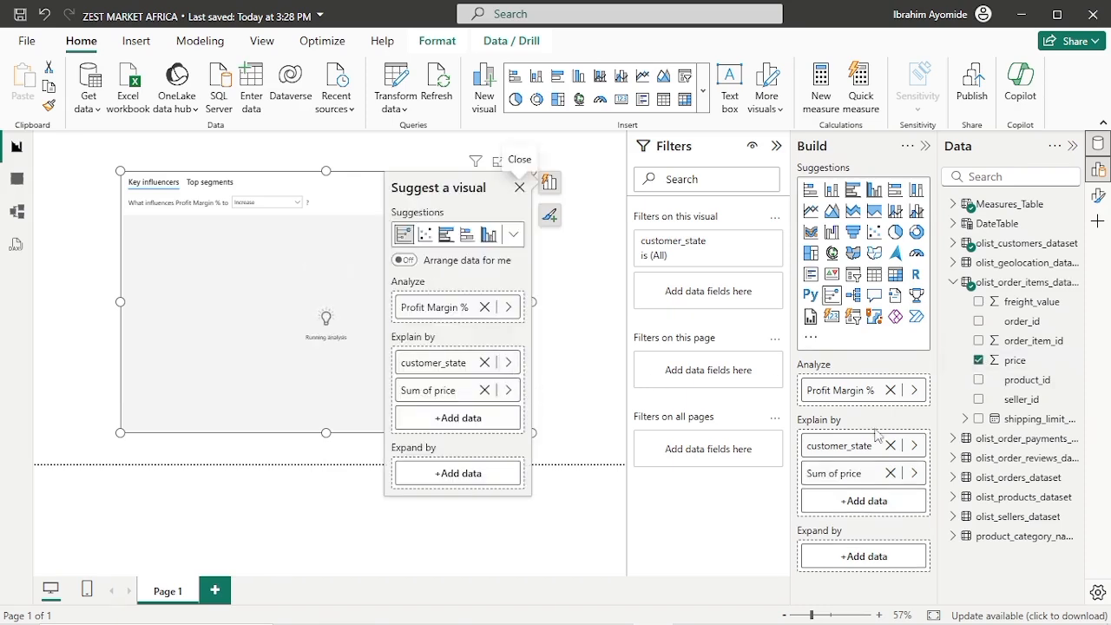
{"action": "left_click", "coordinate": [915, 473]}
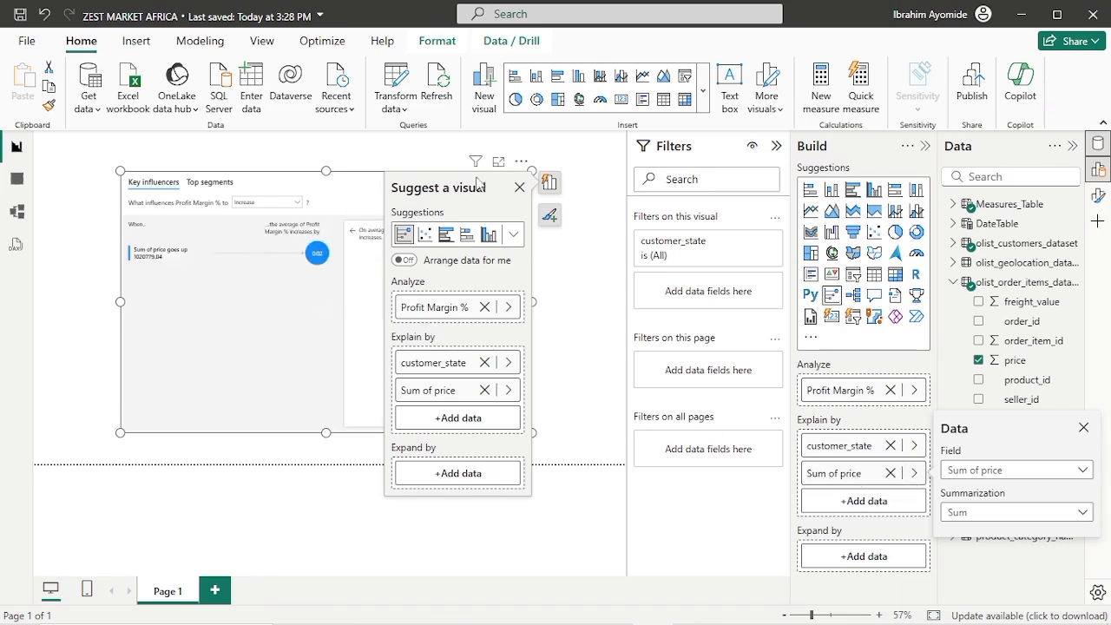
{"action": "right_click", "coordinate": [857, 477]}
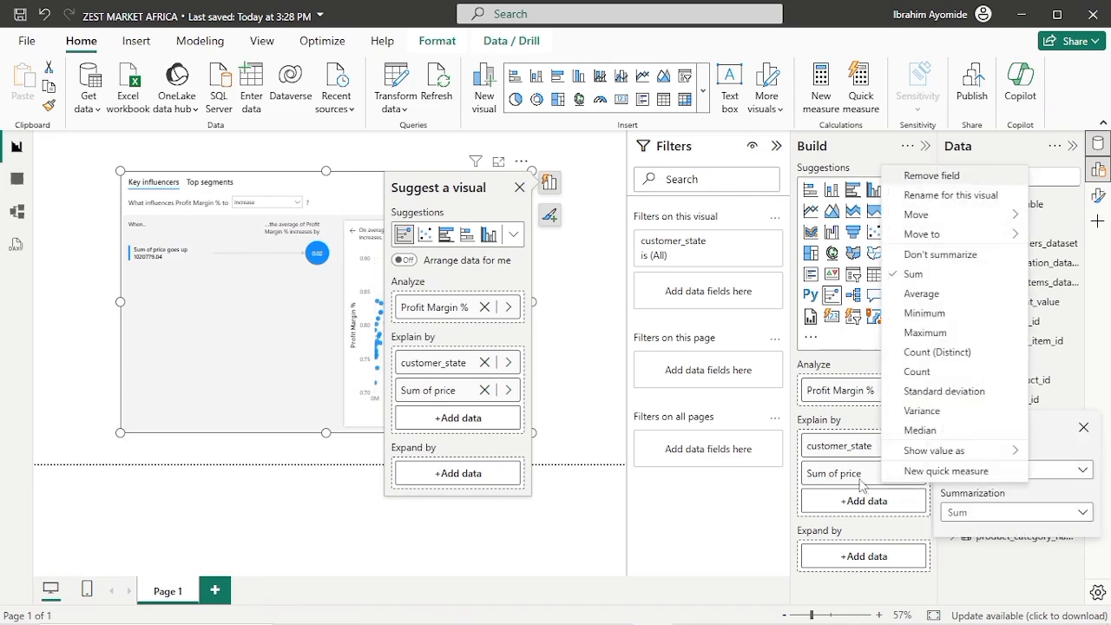
{"action": "left_click", "coordinate": [933, 254]}
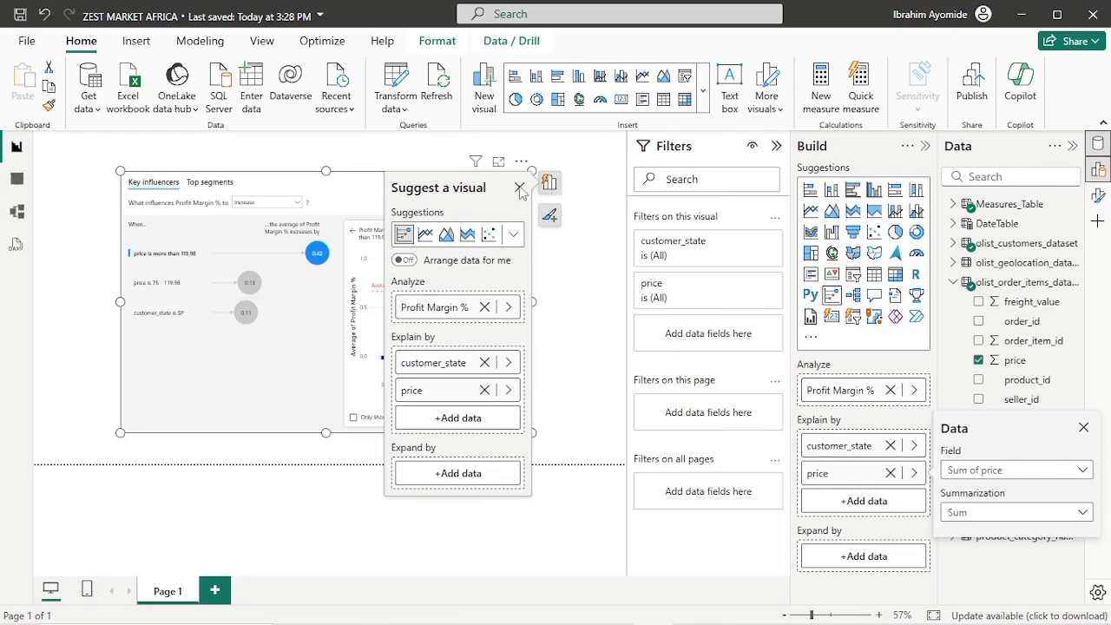
{"action": "left_click", "coordinate": [519, 189]}
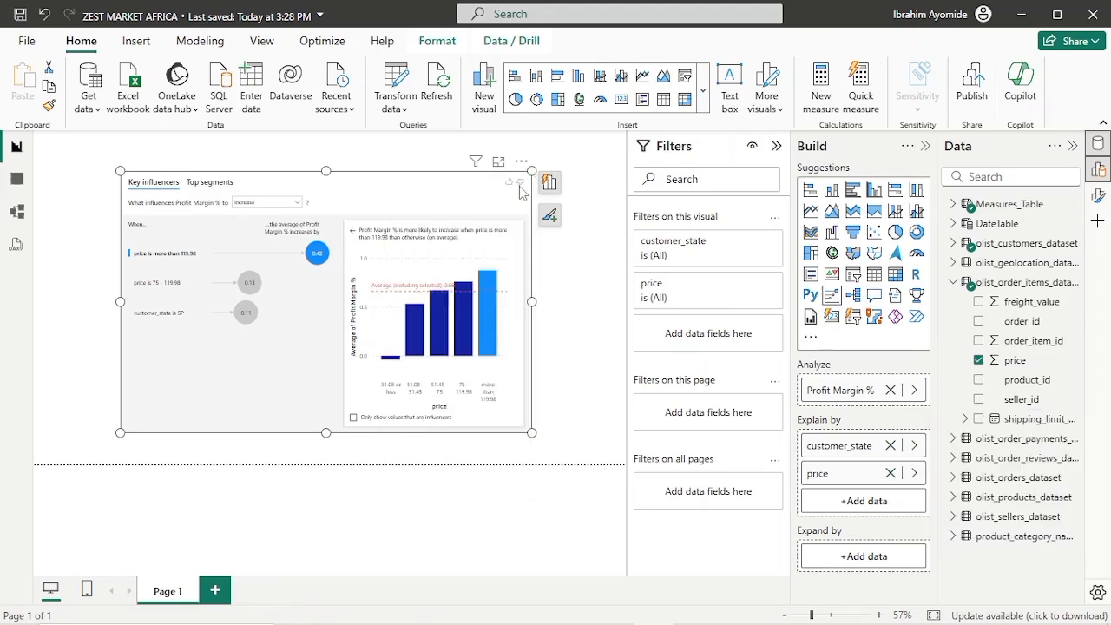
{"action": "left_click_drag", "start_coordinate": [532, 434], "coordinate": [563, 446]}
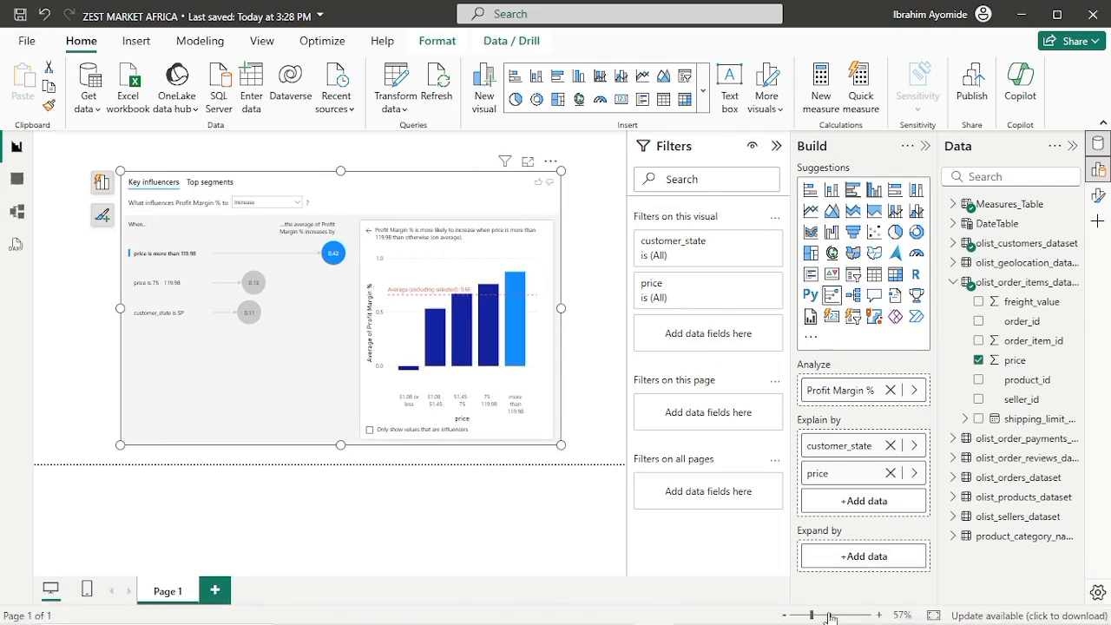
Examine the influencers that increase Profit Margin % and the accompanying chart by price range.
{"action": "left_click", "coordinate": [829, 616]}
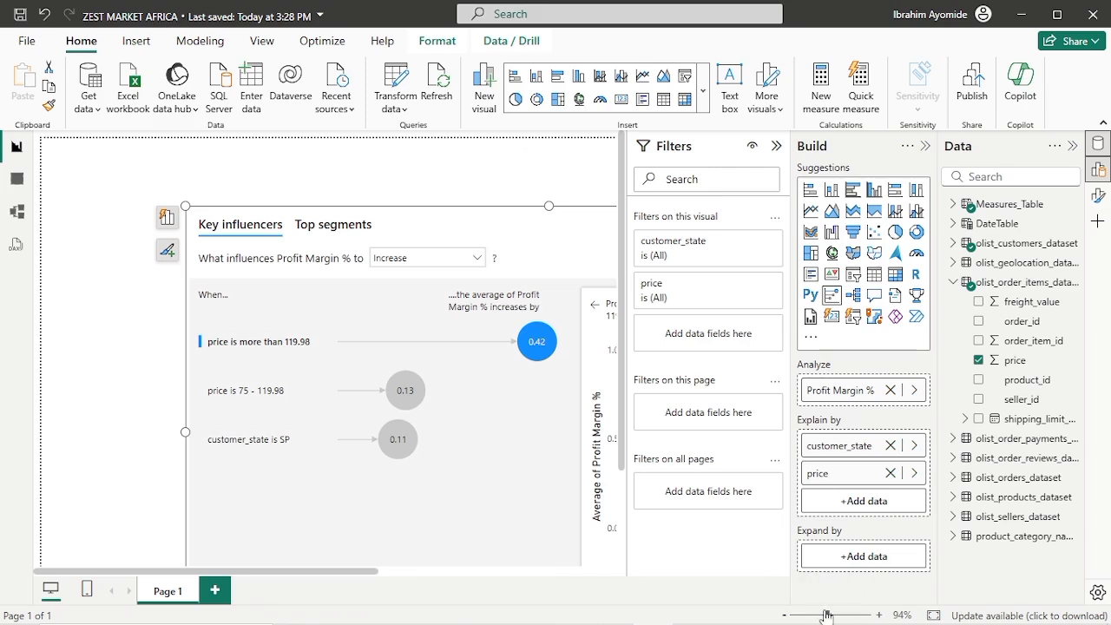
{"action": "left_click_drag", "start_coordinate": [328, 578], "coordinate": [461, 580]}
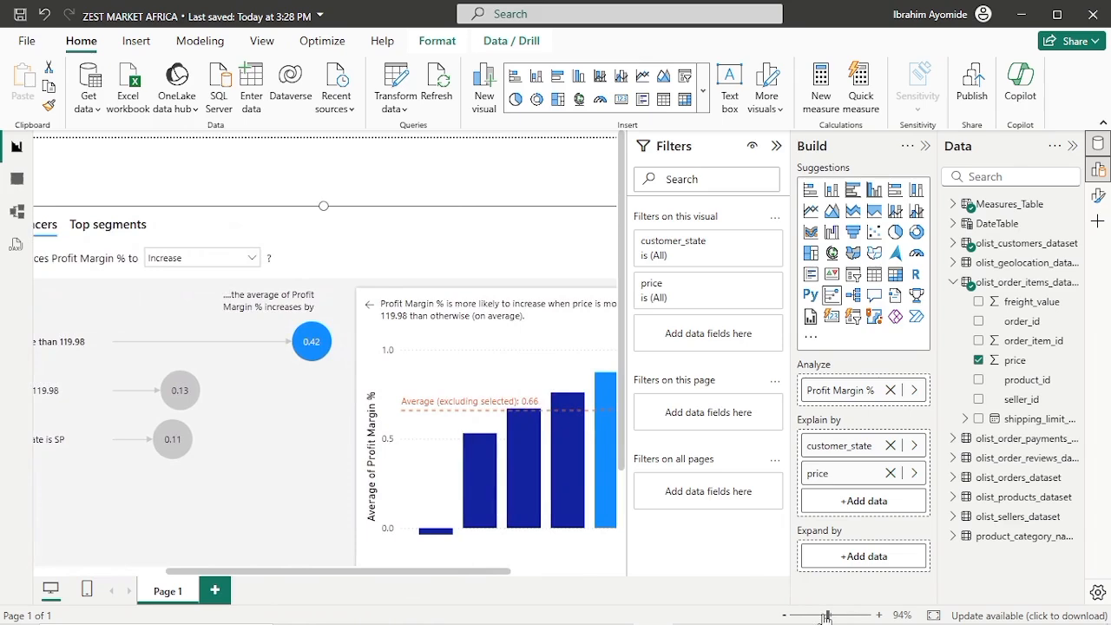
{"action": "left_click_drag", "start_coordinate": [826, 617], "coordinate": [820, 616]}
{"action": "left_click_drag", "start_coordinate": [363, 574], "coordinate": [265, 548]}
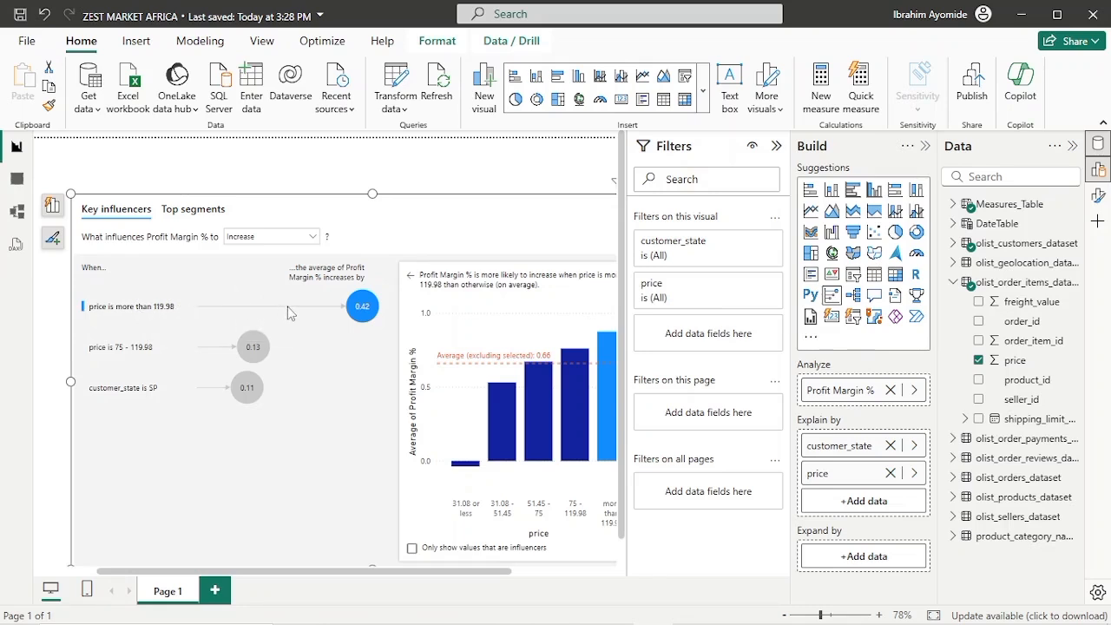
{"action": "mouse_move", "coordinate": [365, 315]}
{"action": "left_click_drag", "start_coordinate": [392, 572], "coordinate": [445, 574]}
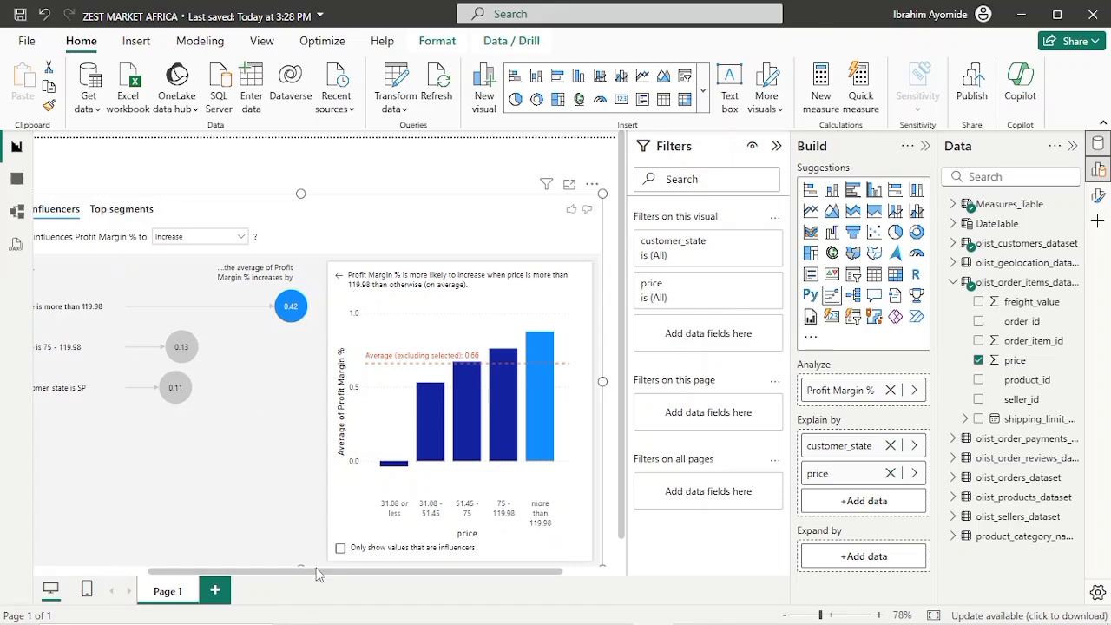
{"action": "left_click_drag", "start_coordinate": [316, 575], "coordinate": [282, 573]}
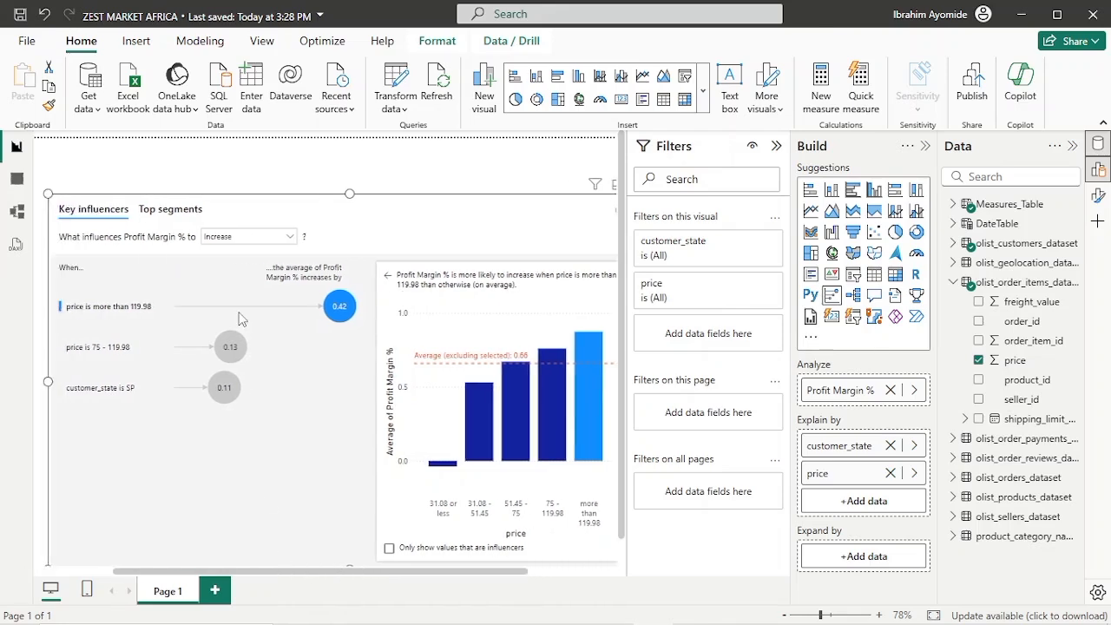
Switch the Profit Margin % analysis to Decrease and add product_category_name_english as an explanatory field.
{"action": "left_click", "coordinate": [286, 236]}
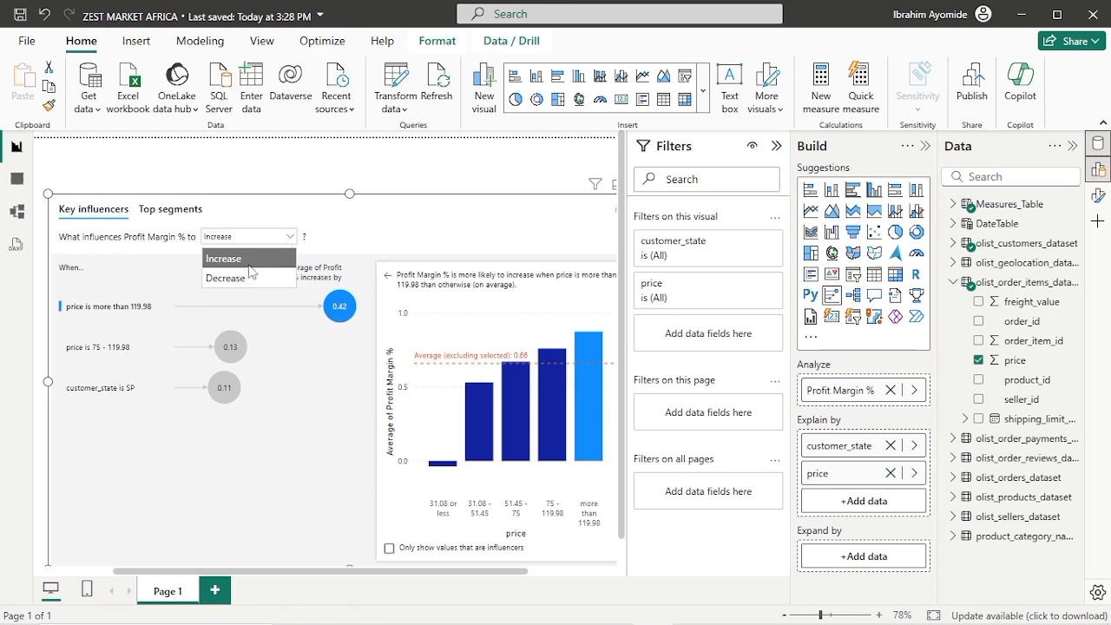
{"action": "left_click", "coordinate": [244, 279]}
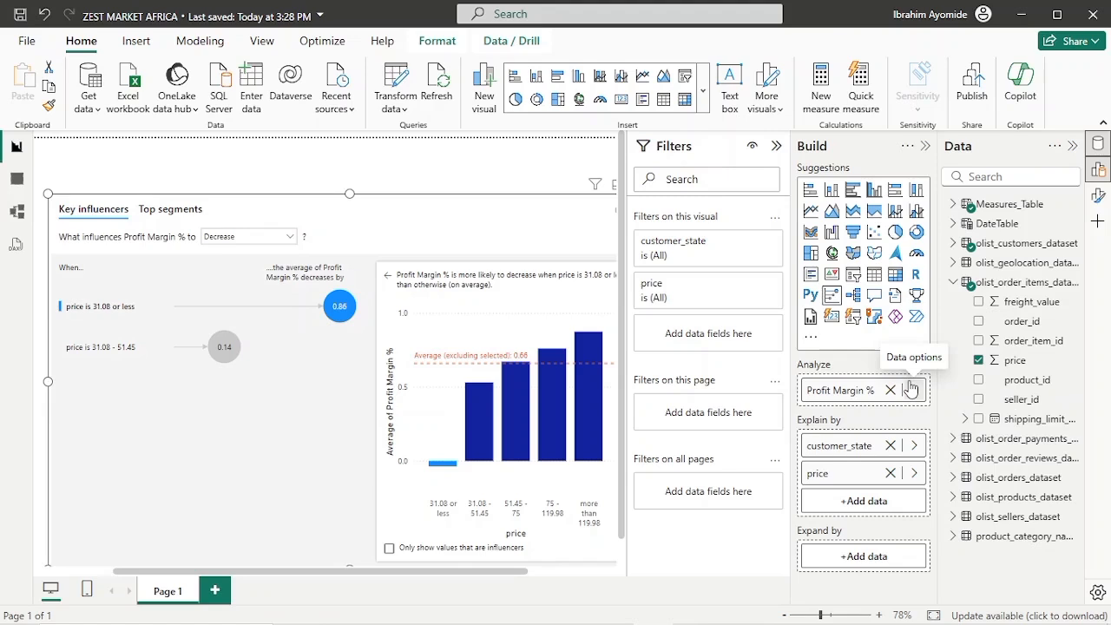
{"action": "left_click", "coordinate": [953, 537]}
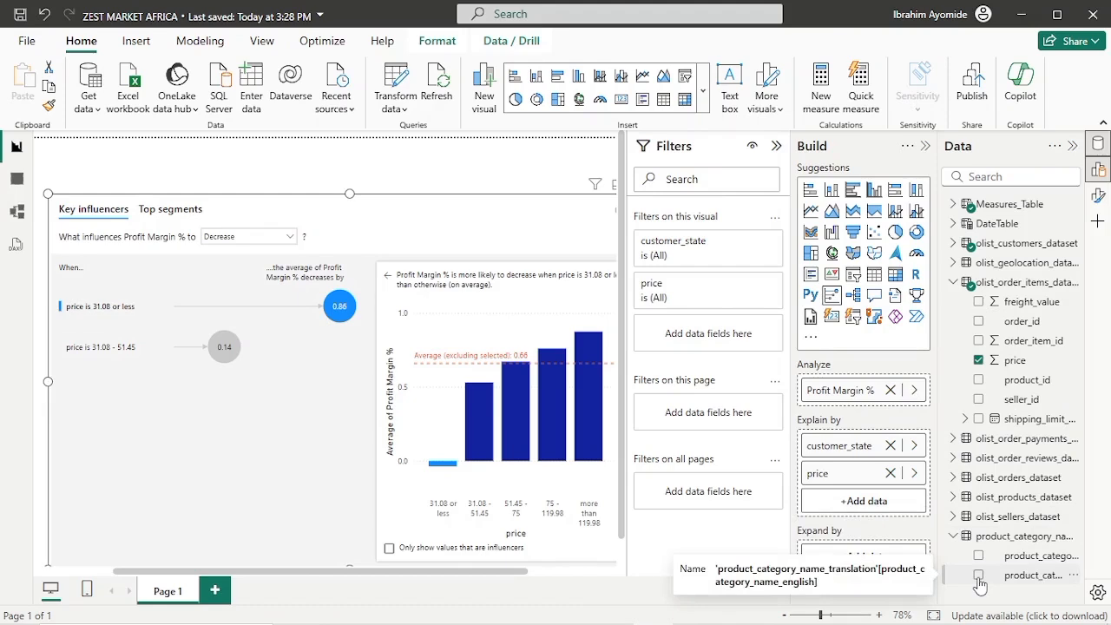
{"action": "left_click", "coordinate": [978, 576]}
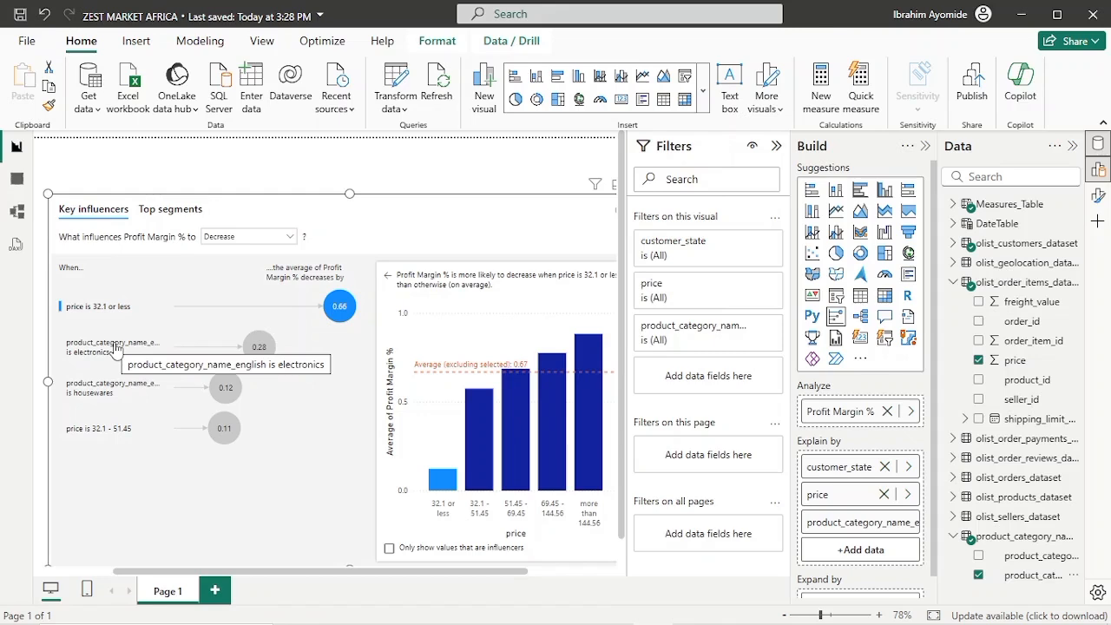
Inspect the electronics and housewares category influencers and the profit margin chart by product category.
{"action": "left_click", "coordinate": [116, 348]}
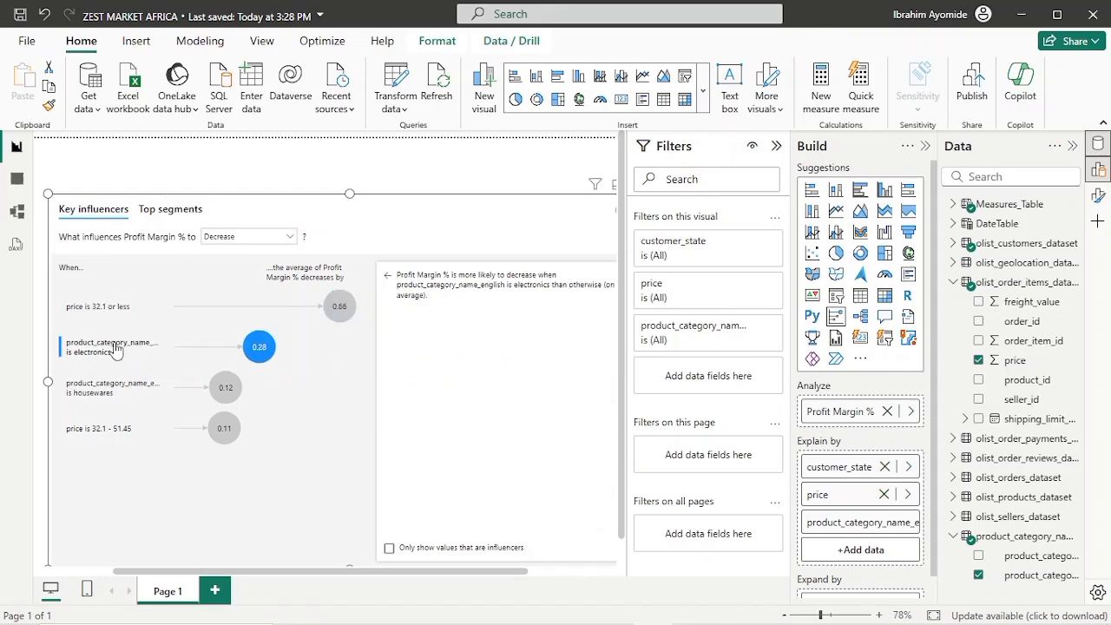
{"action": "left_click", "coordinate": [107, 392]}
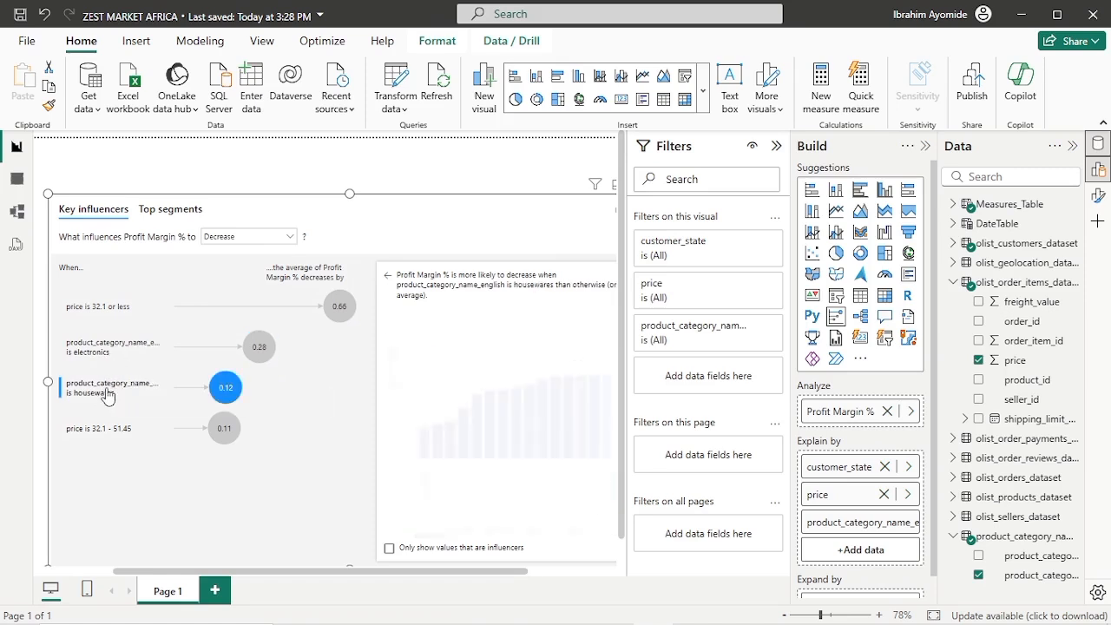
{"action": "left_click", "coordinate": [121, 350]}
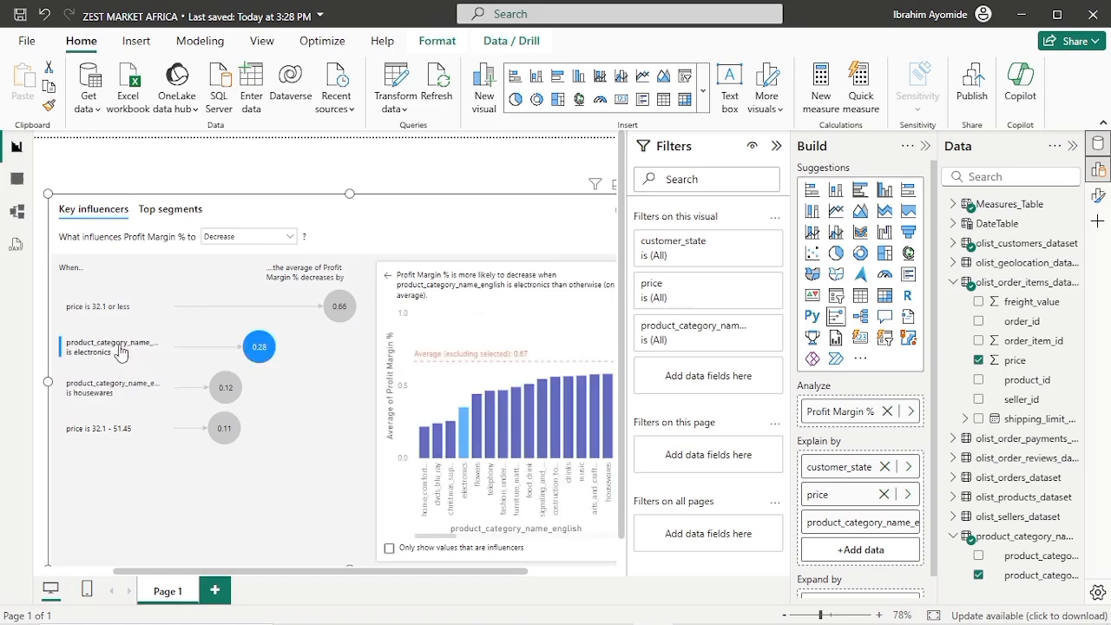
{"action": "left_click_drag", "start_coordinate": [338, 573], "coordinate": [400, 575]}
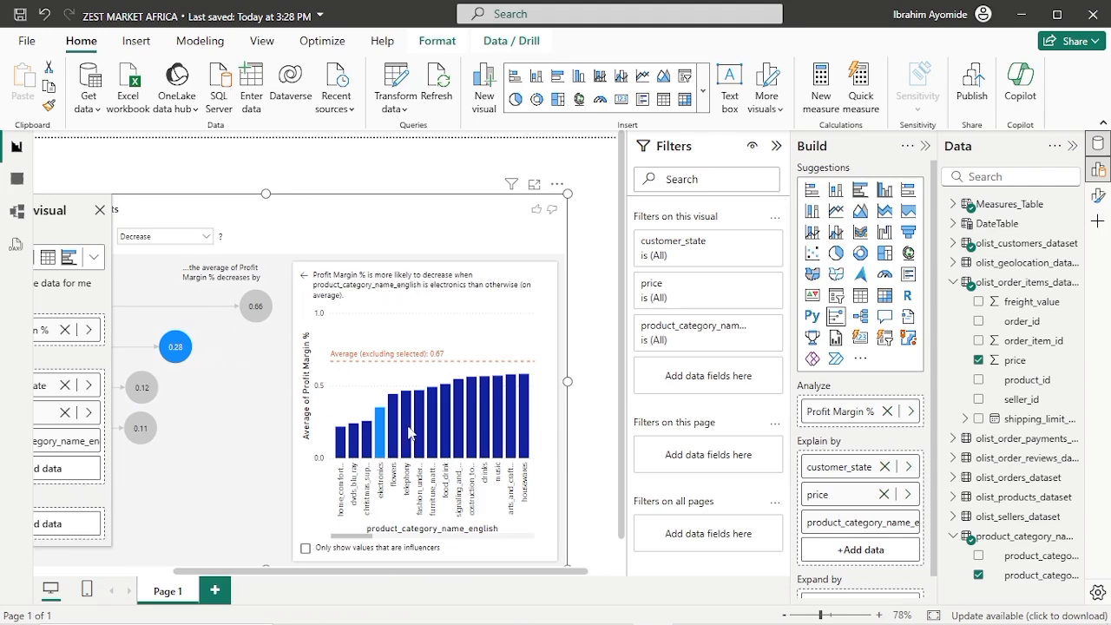
{"action": "left_click_drag", "start_coordinate": [387, 578], "coordinate": [290, 576]}
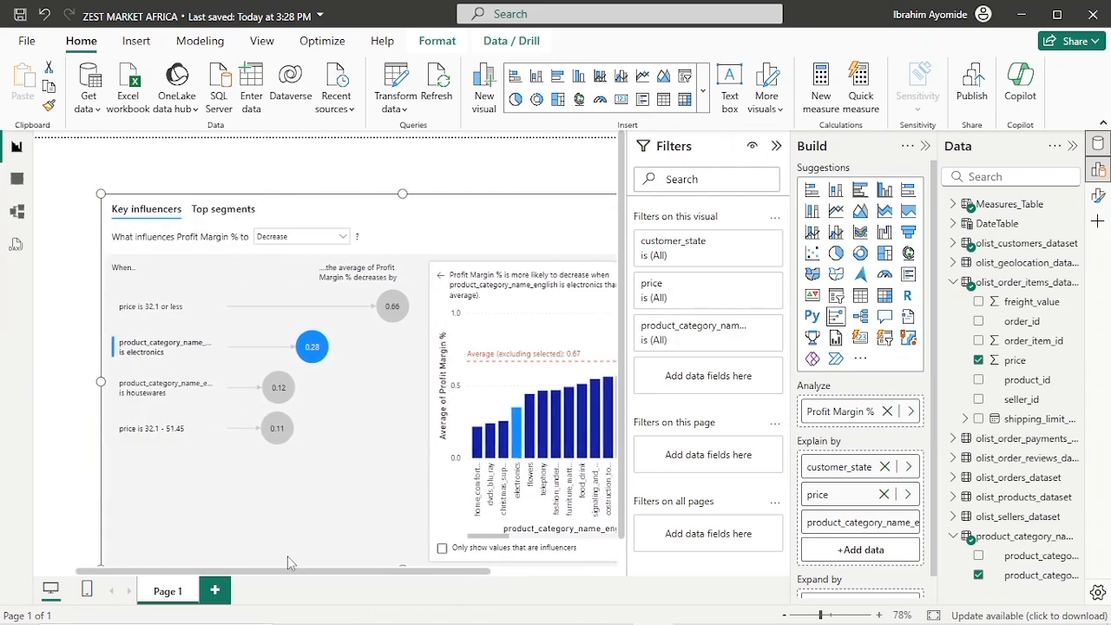
Set the Profit Margin % analysis to Increase and inspect the watches_gifts category influencer.
{"action": "left_click", "coordinate": [341, 240]}
{"action": "left_click", "coordinate": [310, 260]}
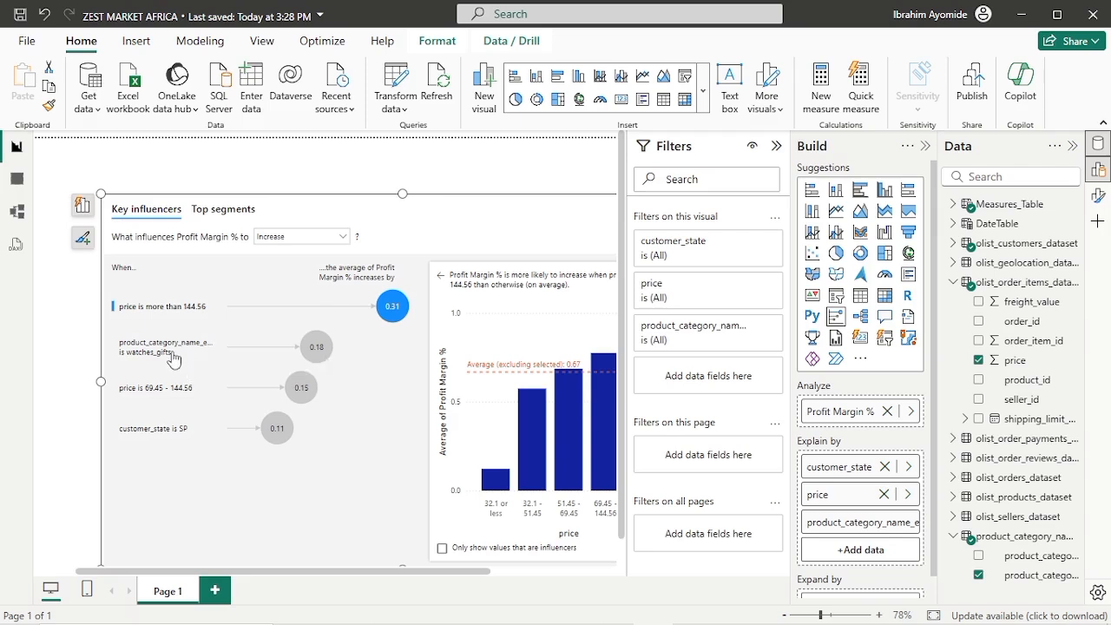
{"action": "left_click", "coordinate": [178, 348]}
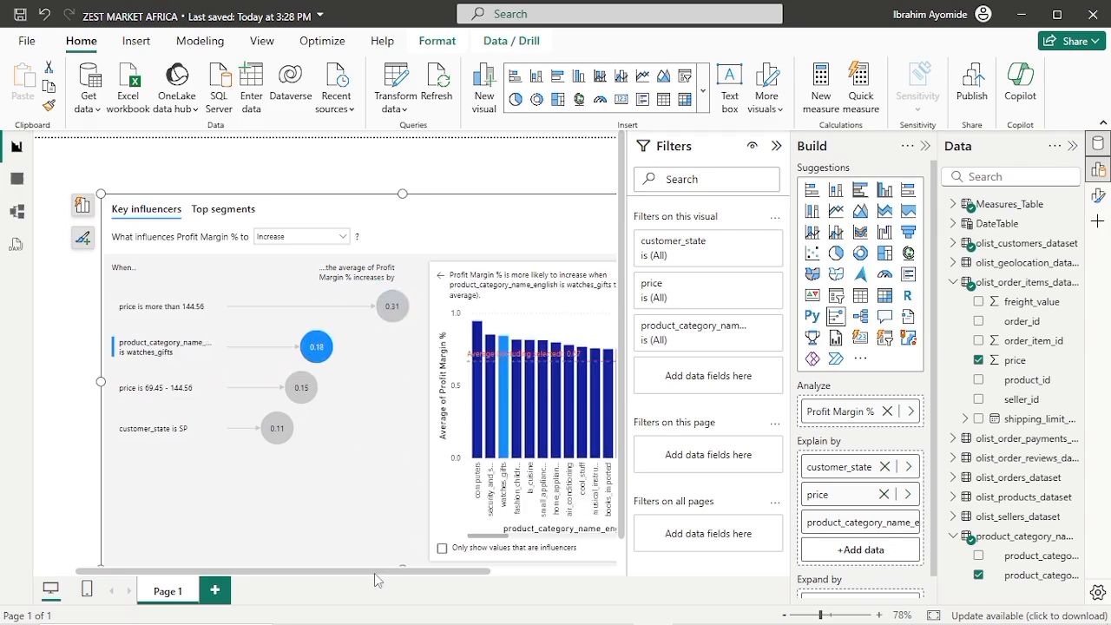
{"action": "left_click_drag", "start_coordinate": [376, 572], "coordinate": [390, 569]}
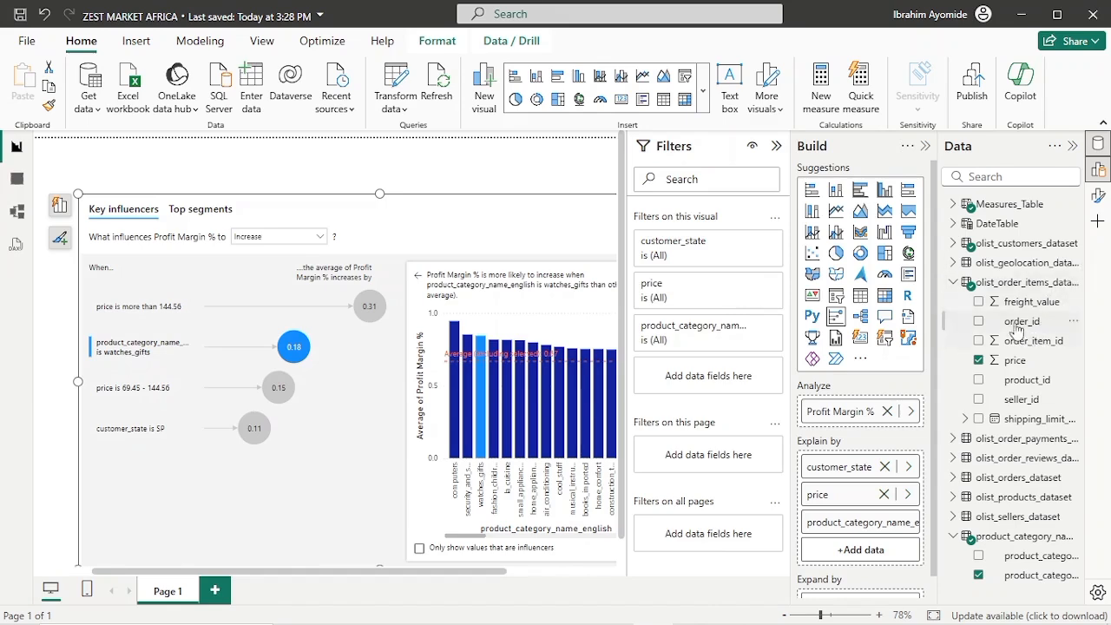
Add freight_value from olist_order_items_dataset as an explanatory field and inspect the customer_state SP and seller_state RJ influencers.
{"action": "left_click", "coordinate": [979, 302]}
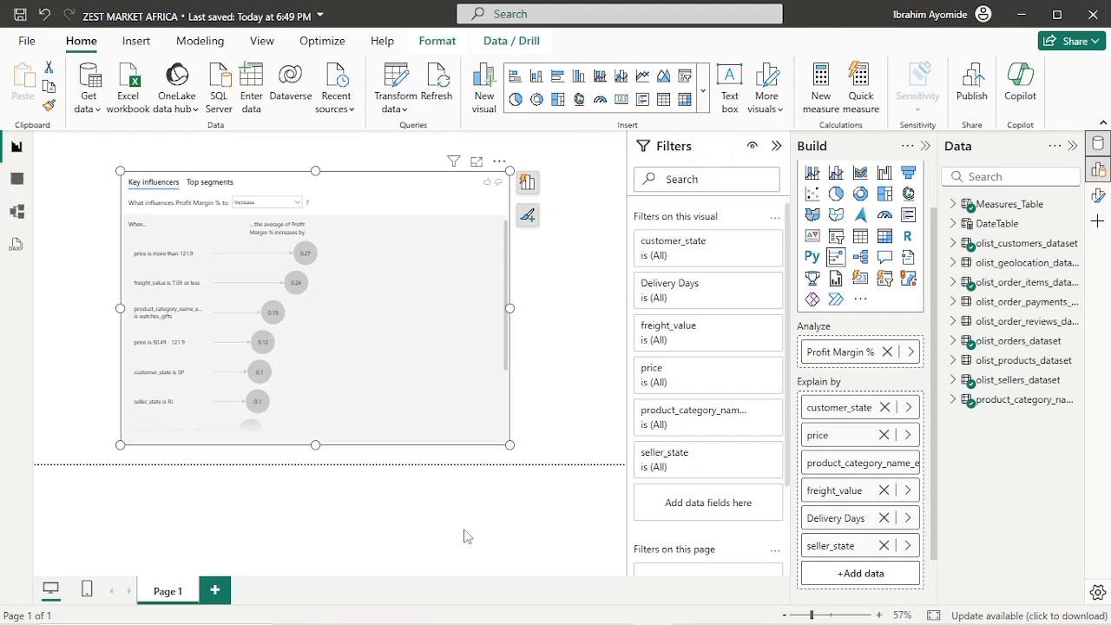
{"action": "left_click", "coordinate": [183, 381]}
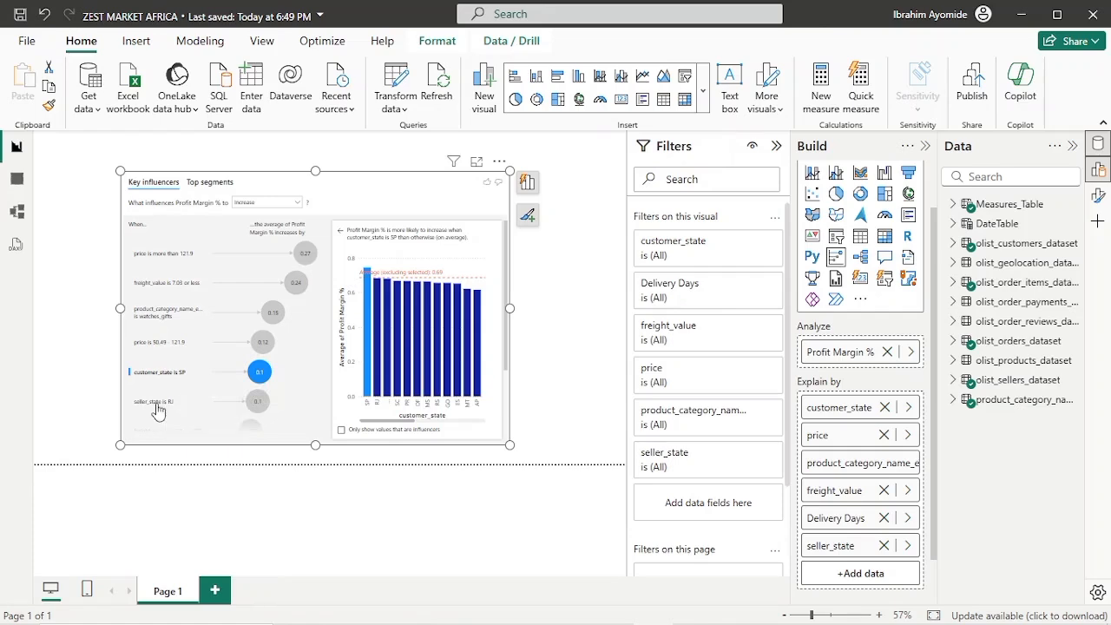
{"action": "left_click", "coordinate": [160, 402]}
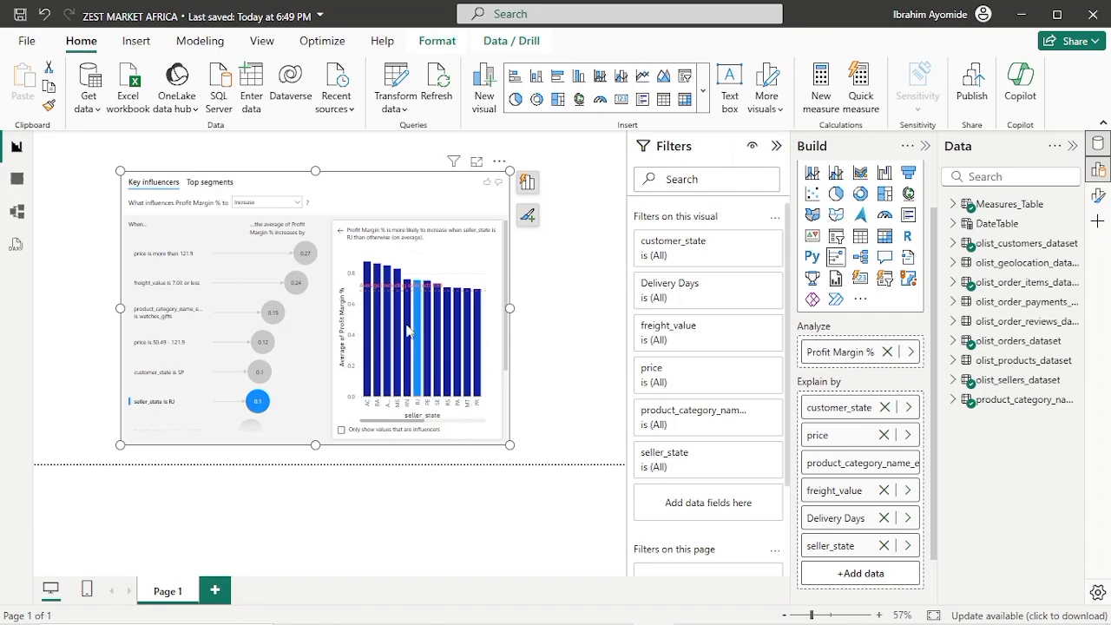
Move the key influencers visual to the page's left edge and narrow it to free space beside it.
{"action": "mouse_move", "coordinate": [408, 330]}
{"action": "left_click_drag", "start_coordinate": [300, 183], "coordinate": [269, 186]}
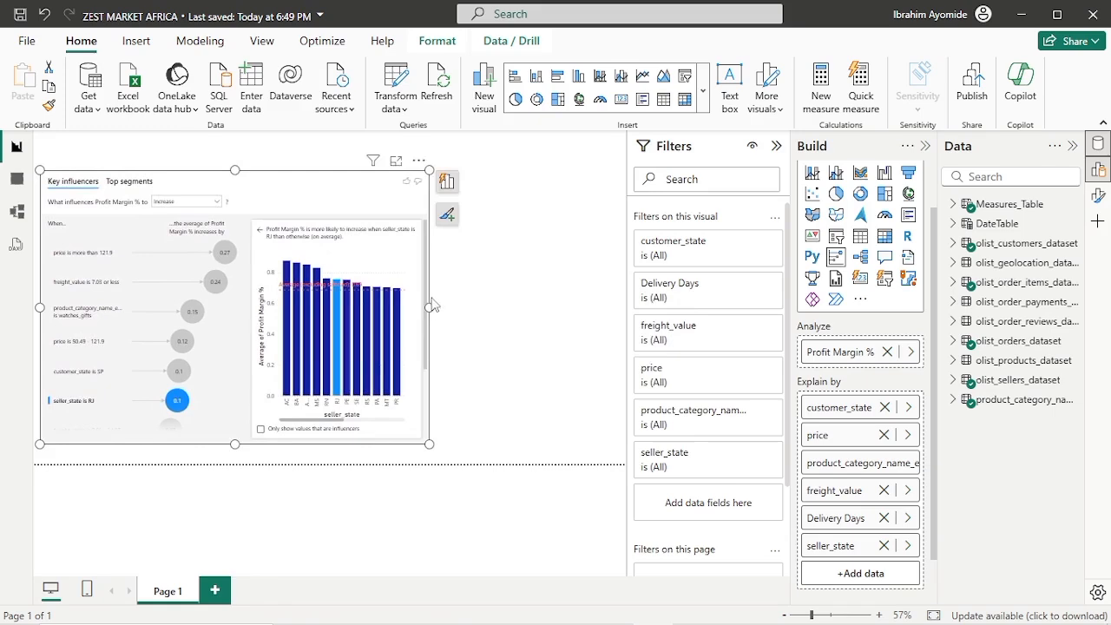
{"action": "left_click_drag", "start_coordinate": [429, 308], "coordinate": [293, 289]}
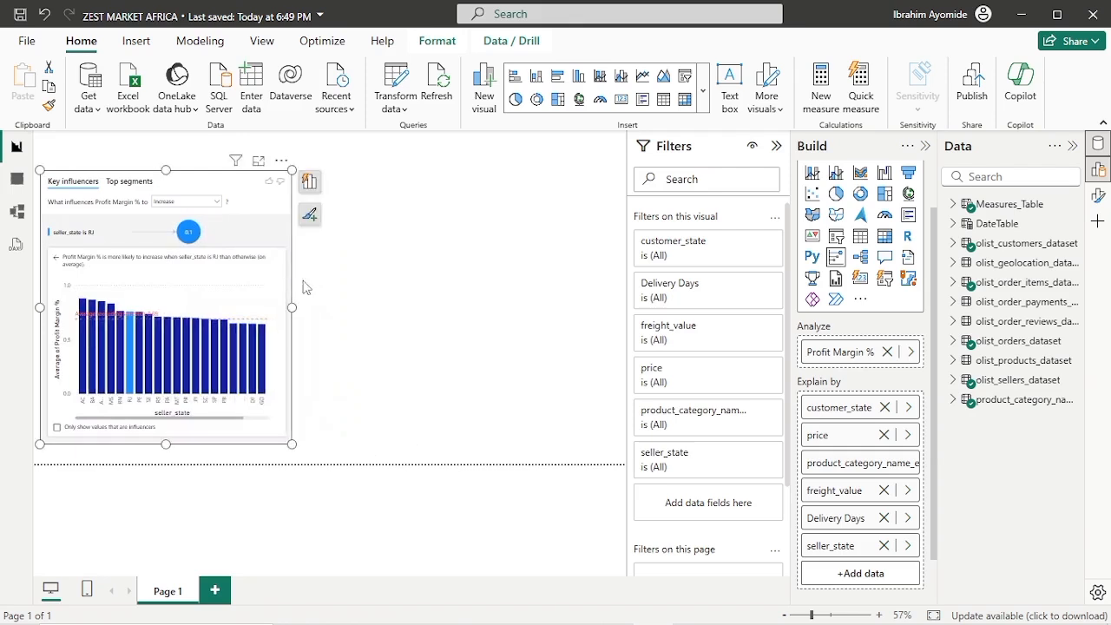
{"action": "left_click", "coordinate": [375, 283]}
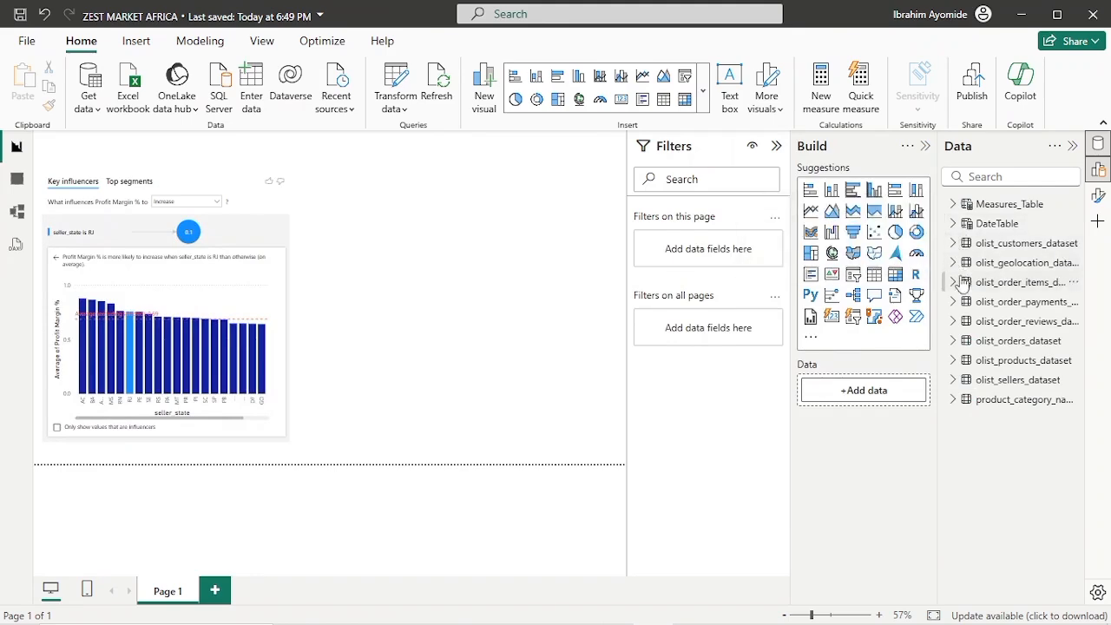
Create a bar chart of Profit Margin % by customer_state from olist_customers_dataset and shift it slightly away from the key influencers visual.
{"action": "left_click", "coordinate": [954, 206]}
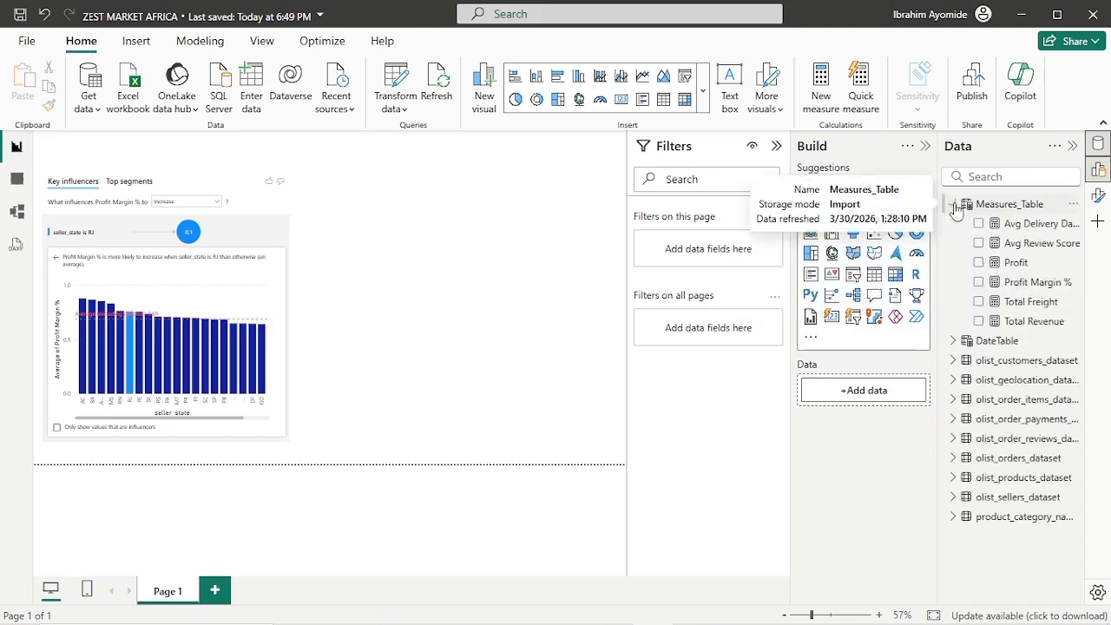
{"action": "left_click", "coordinate": [978, 283]}
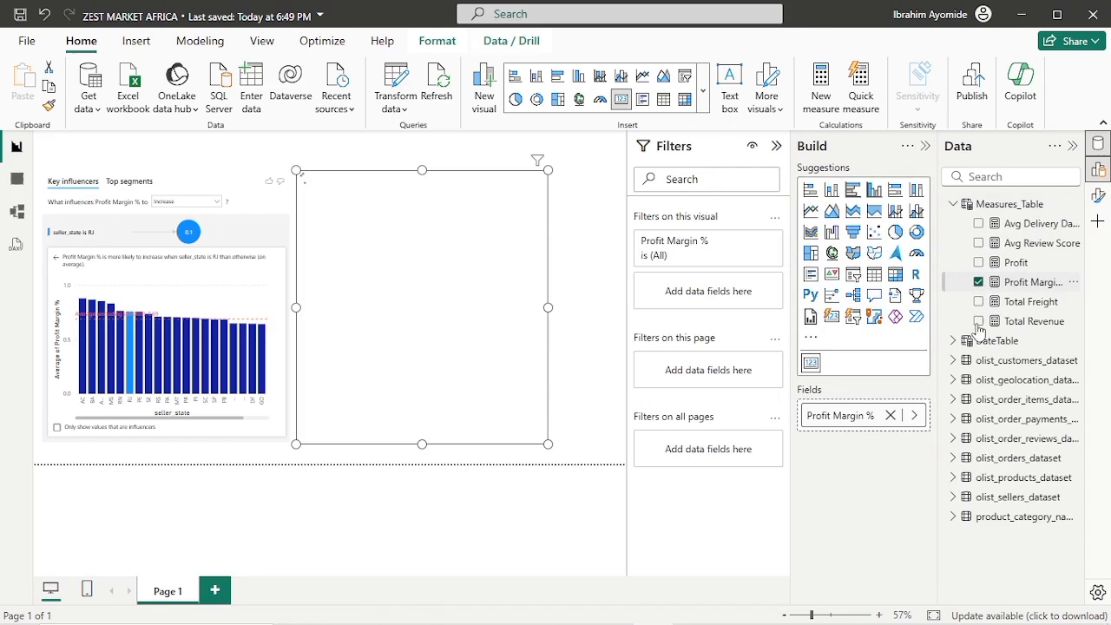
{"action": "left_click", "coordinate": [953, 360]}
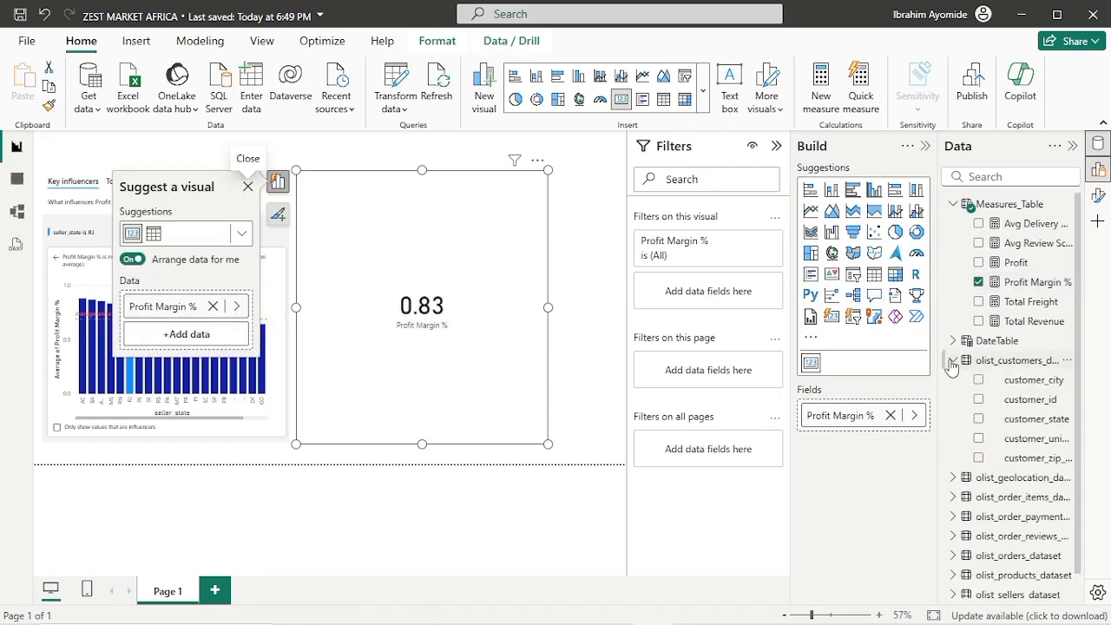
{"action": "left_click", "coordinate": [979, 420]}
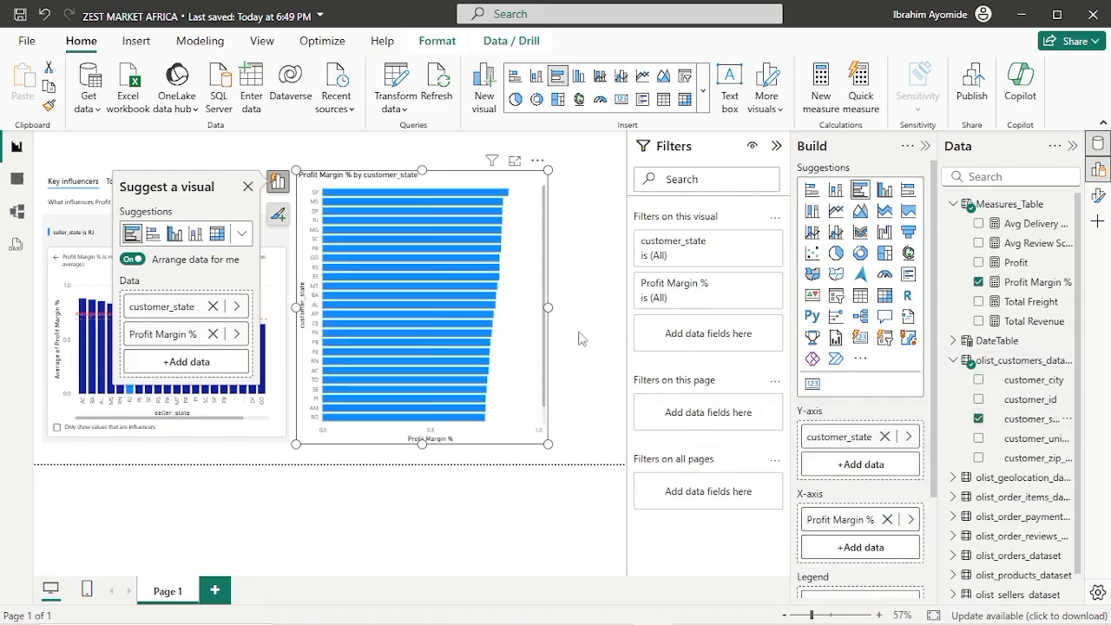
{"action": "left_click_drag", "start_coordinate": [528, 306], "coordinate": [550, 305]}
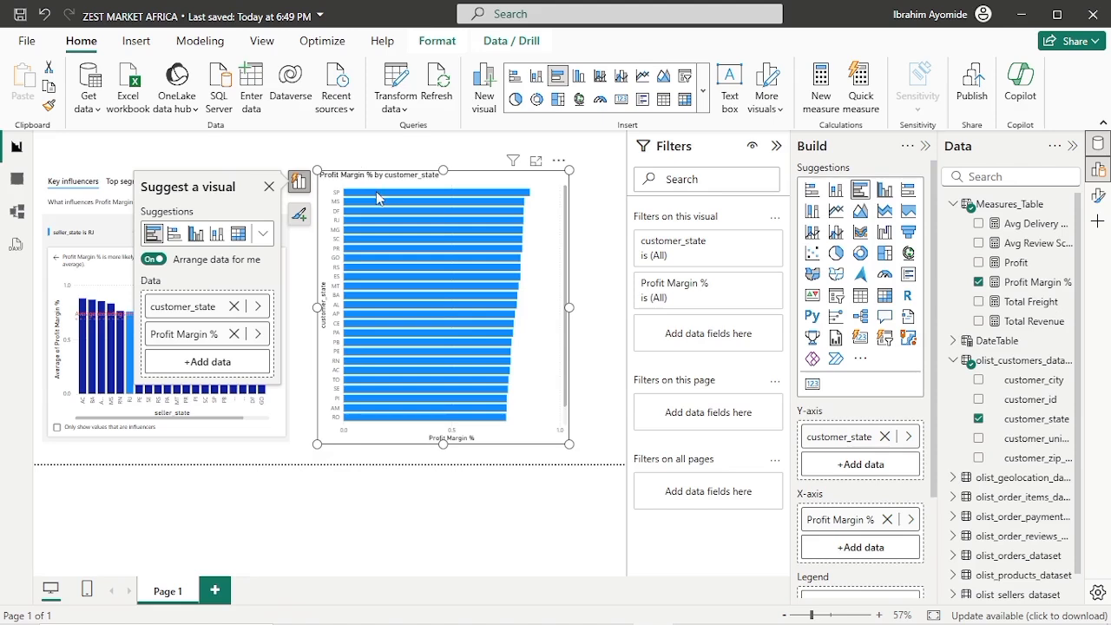
{"action": "mouse_move", "coordinate": [378, 198]}
{"action": "left_click", "coordinate": [344, 141]}
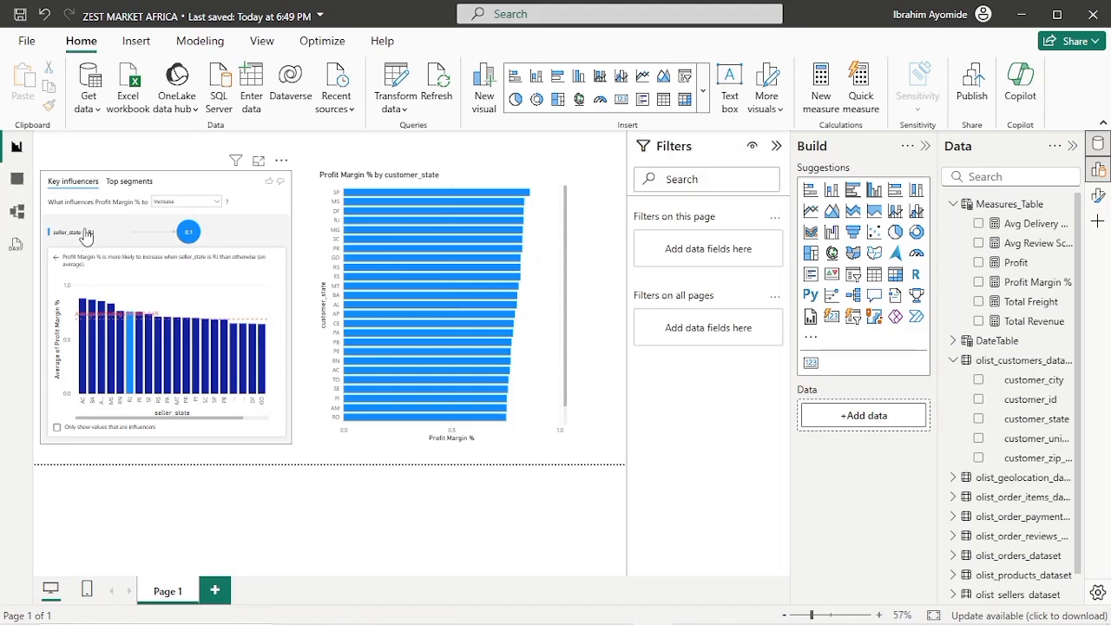
Show the top segments in the key influencers visual and widen it, moving the customer_state bar chart farther right to make room.
{"action": "left_click", "coordinate": [130, 184]}
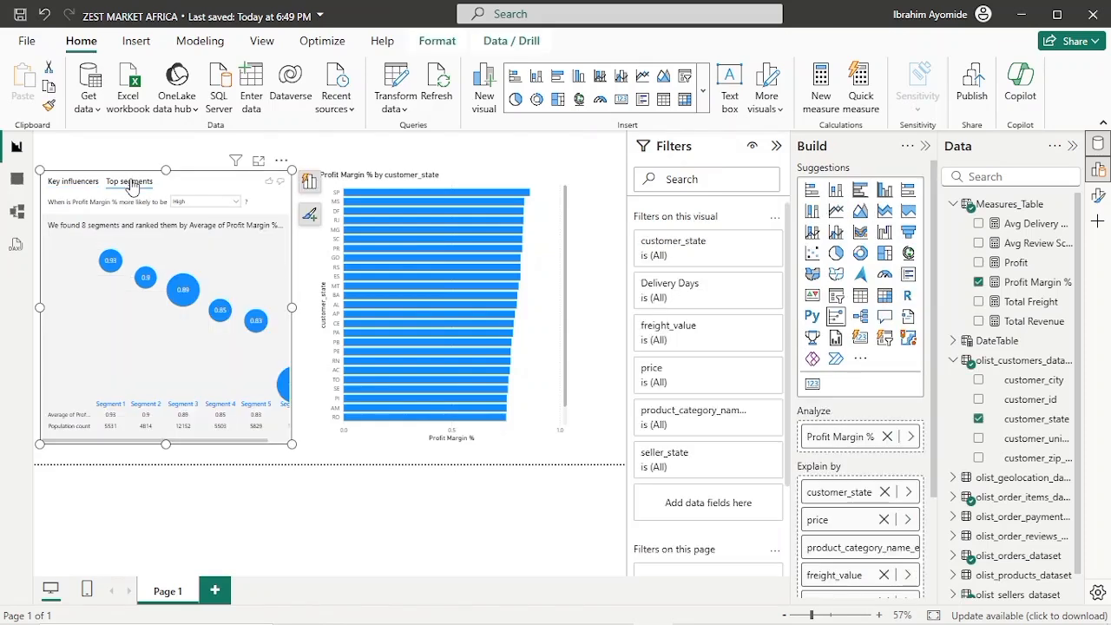
{"action": "left_click", "coordinate": [436, 177]}
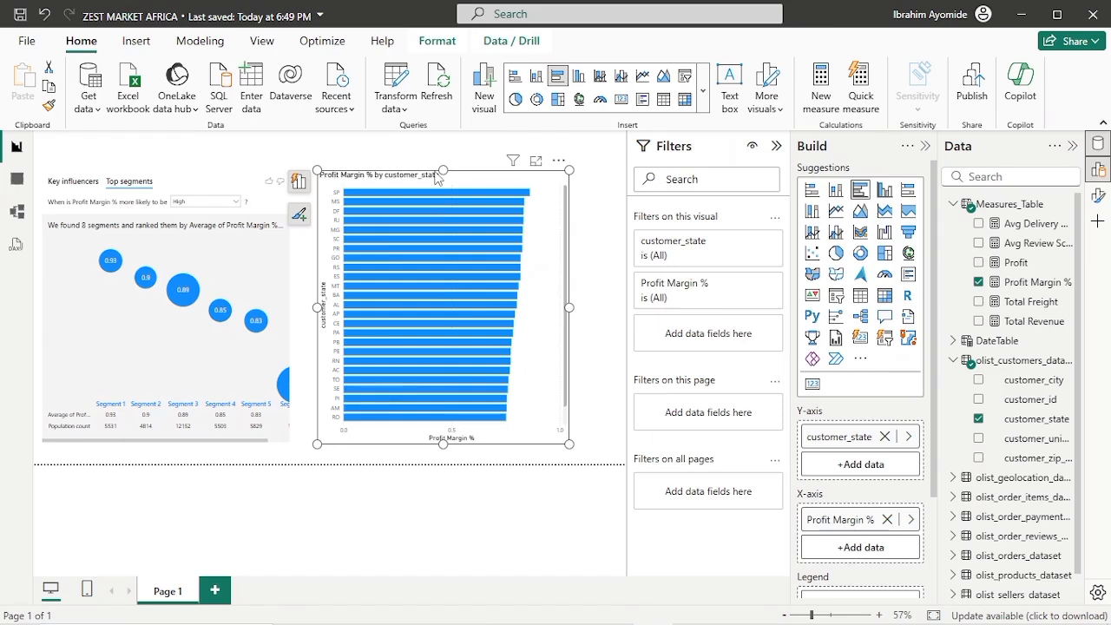
{"action": "left_click_drag", "start_coordinate": [436, 177], "coordinate": [484, 178]}
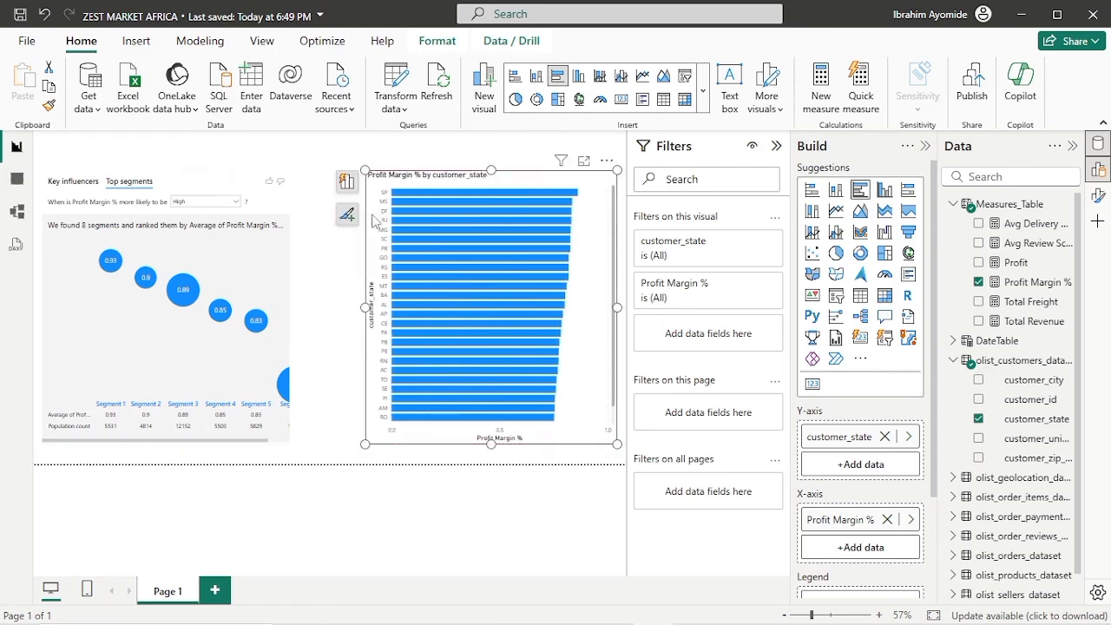
{"action": "left_click", "coordinate": [248, 253]}
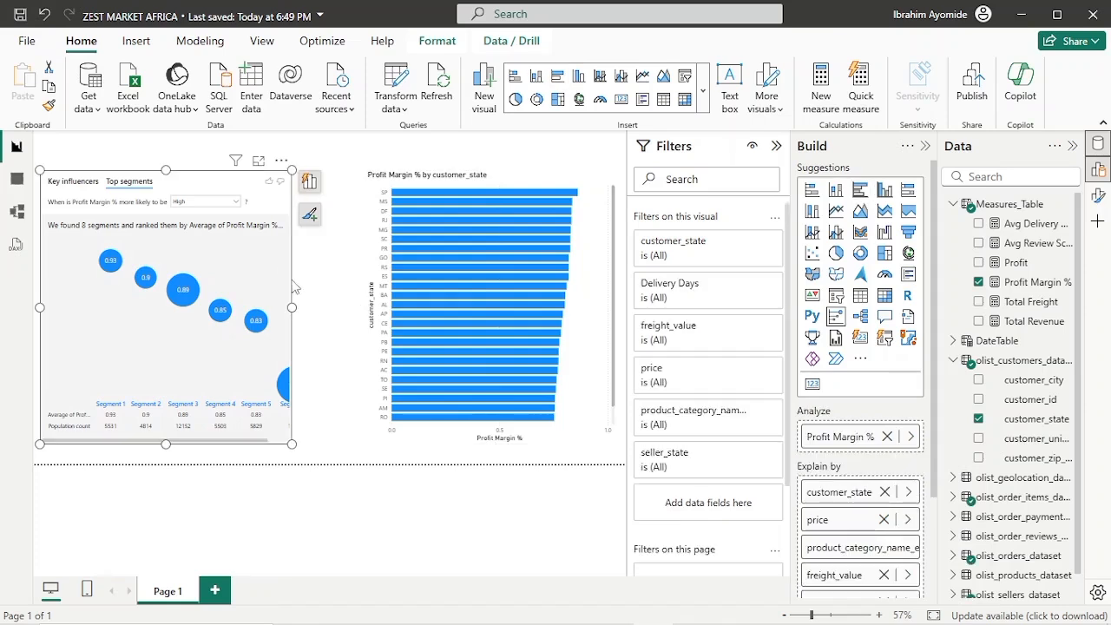
{"action": "left_click_drag", "start_coordinate": [294, 307], "coordinate": [334, 305]}
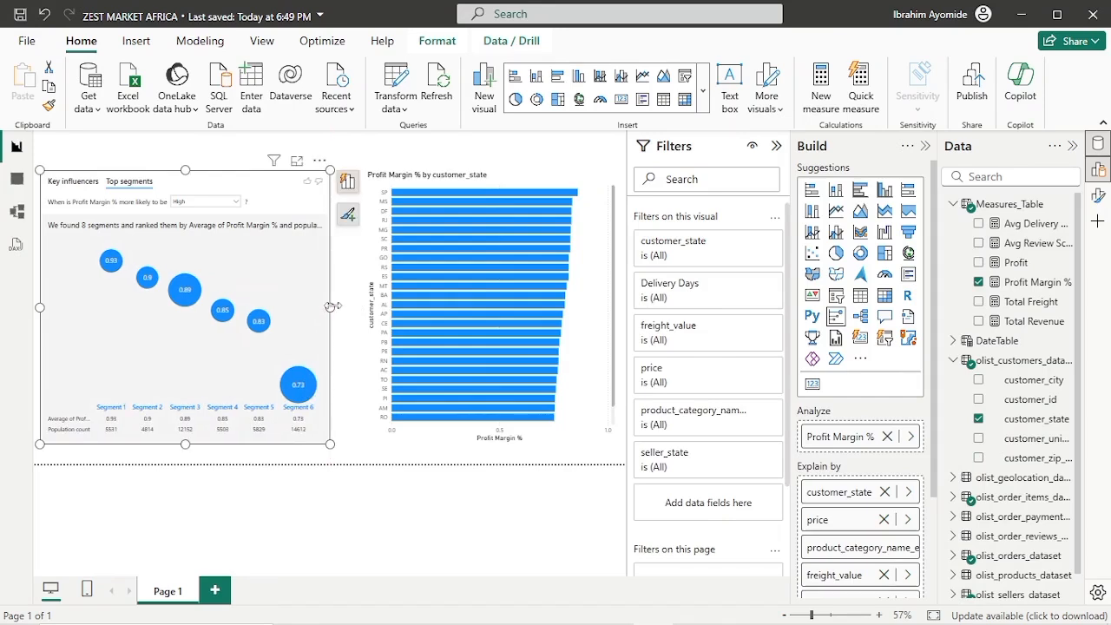